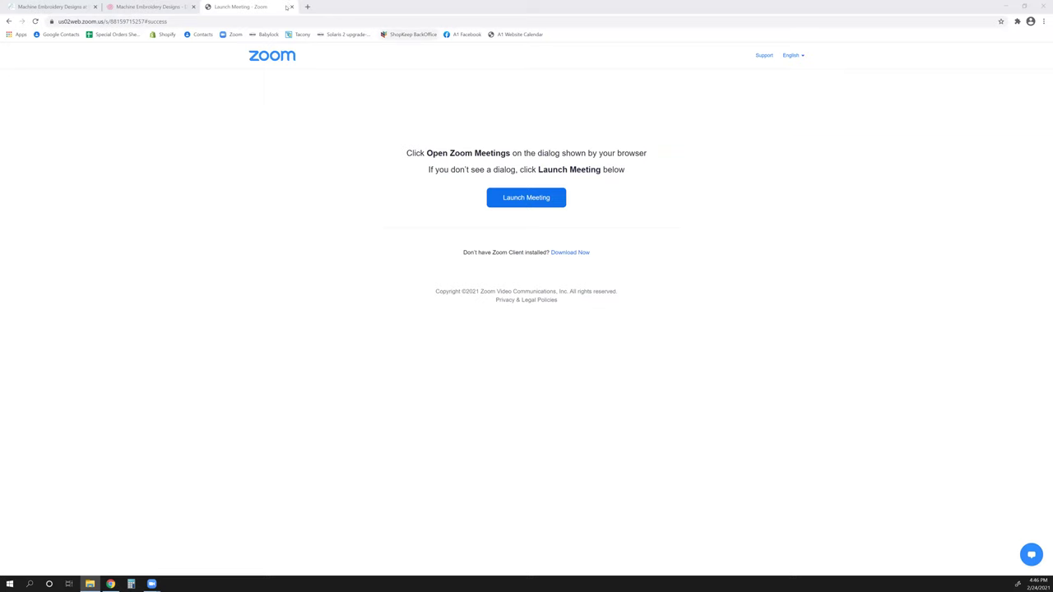
- Switch to the Embroidery Library order page and download the zipped PES file of the Cheery Winter Chickadee design
{"action": "left_click", "coordinate": [227, 13]}
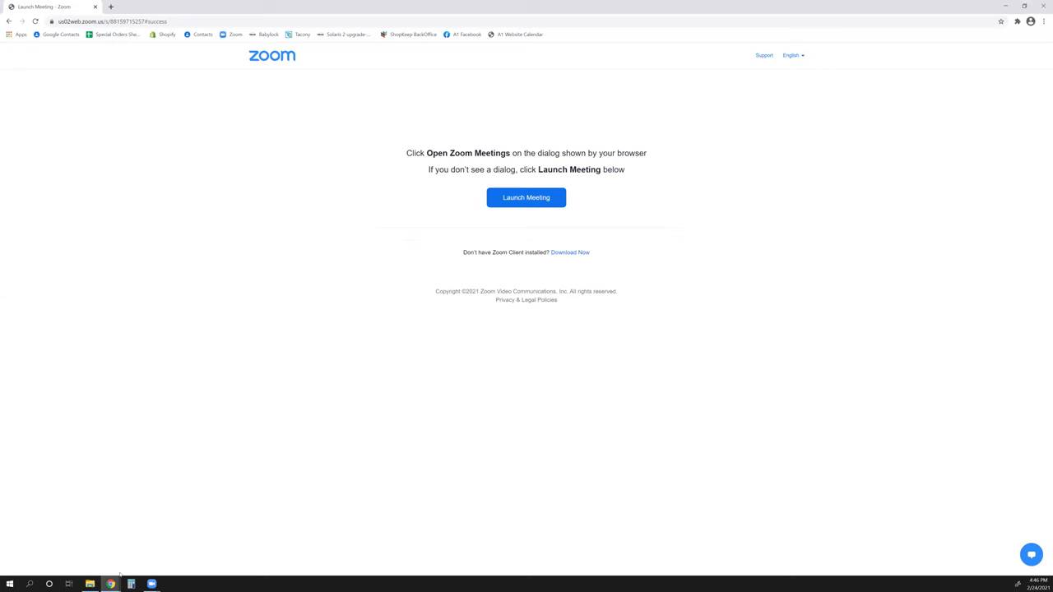
{"action": "left_click", "coordinate": [110, 585]}
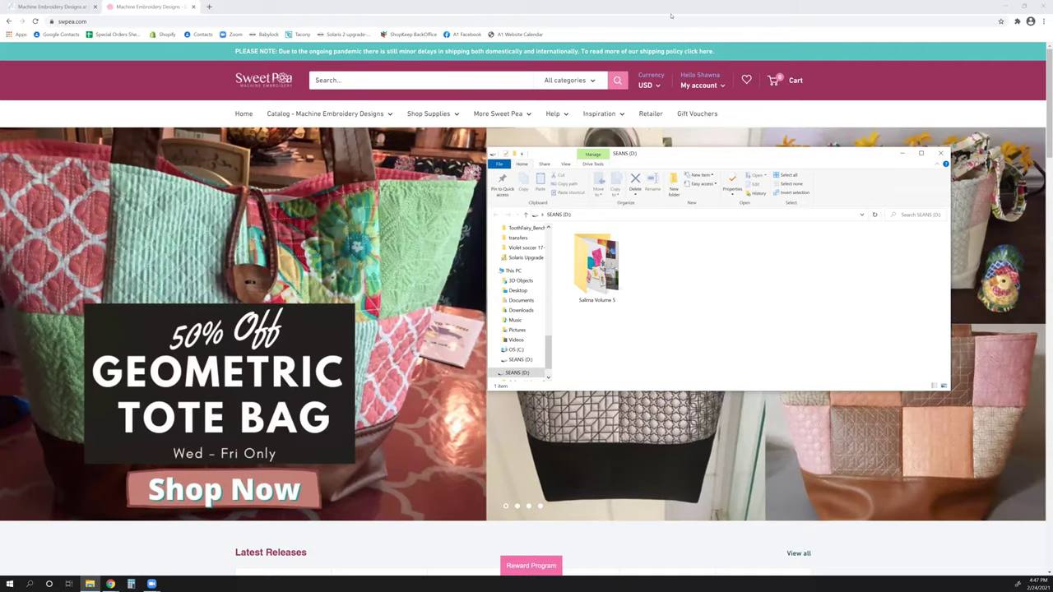
{"action": "left_click", "coordinate": [51, 7]}
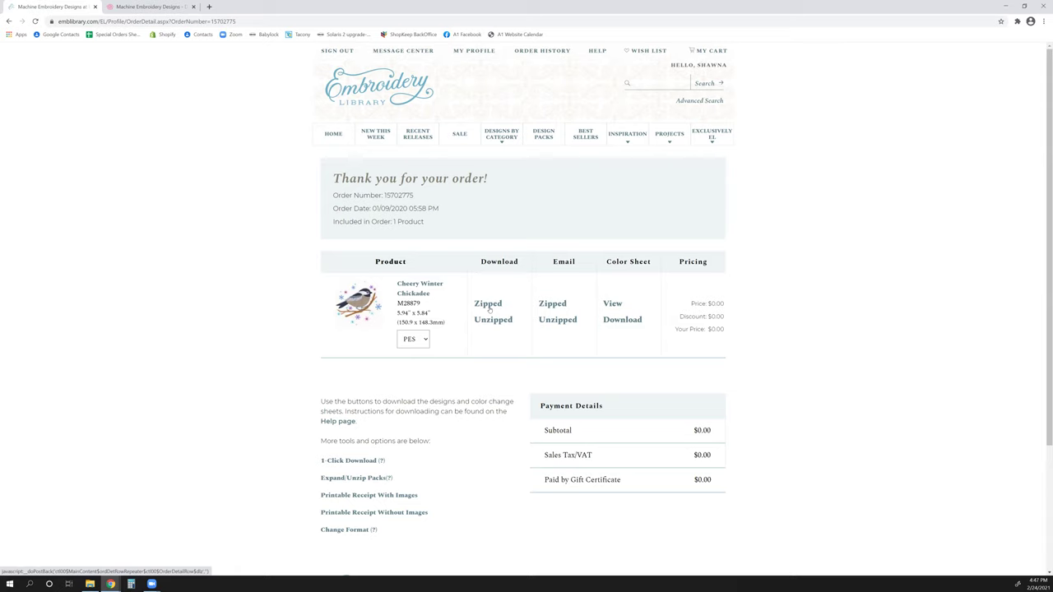
{"action": "left_click", "coordinate": [489, 306]}
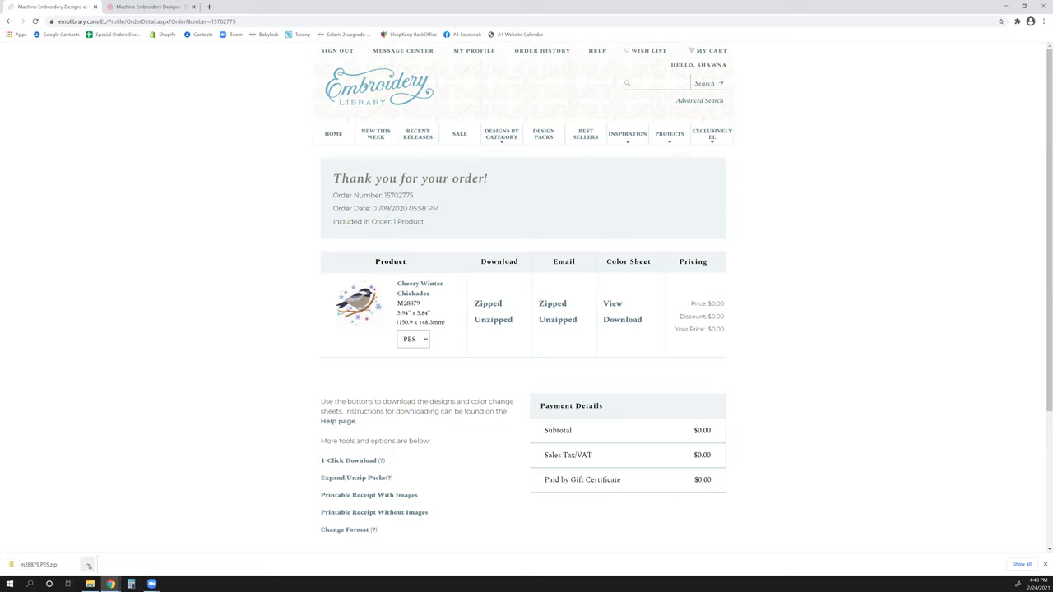
- Show the downloaded m28879.PES.zip in its folder and open the archive
{"action": "left_click", "coordinate": [88, 565]}
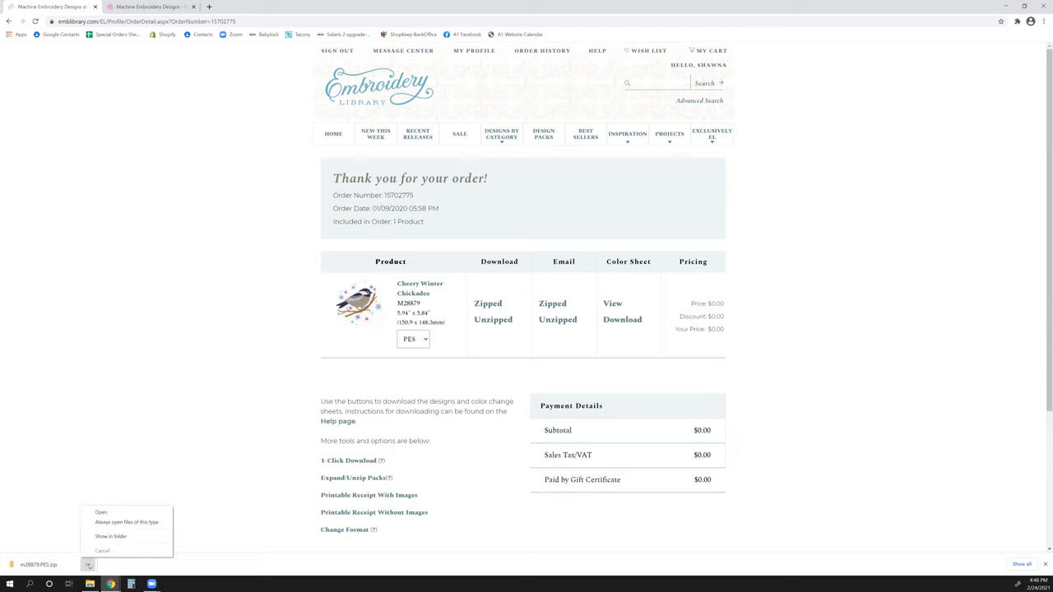
{"action": "left_click", "coordinate": [135, 536]}
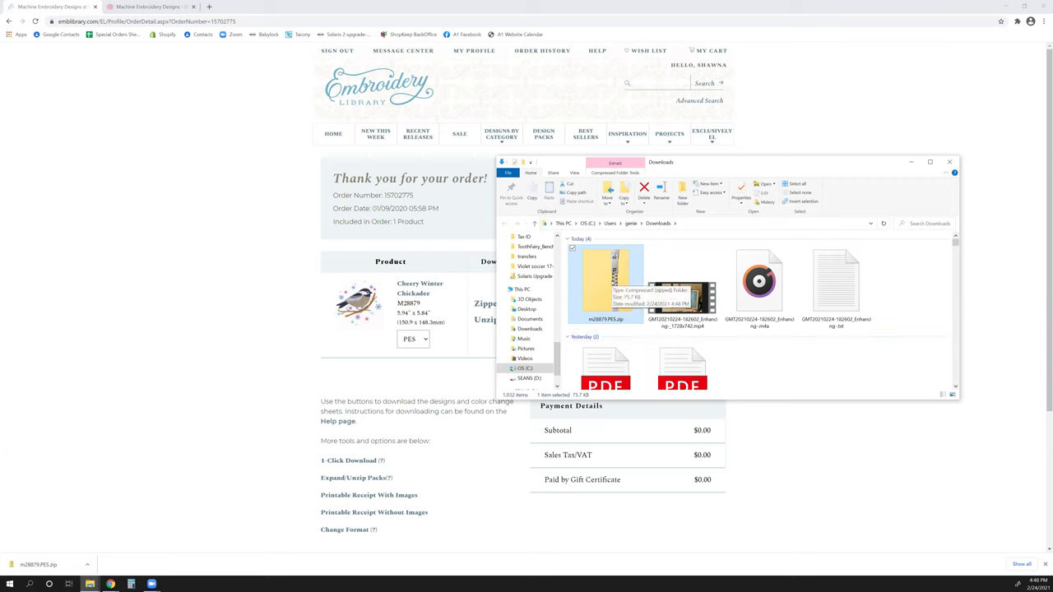
{"action": "double_click", "coordinate": [611, 283]}
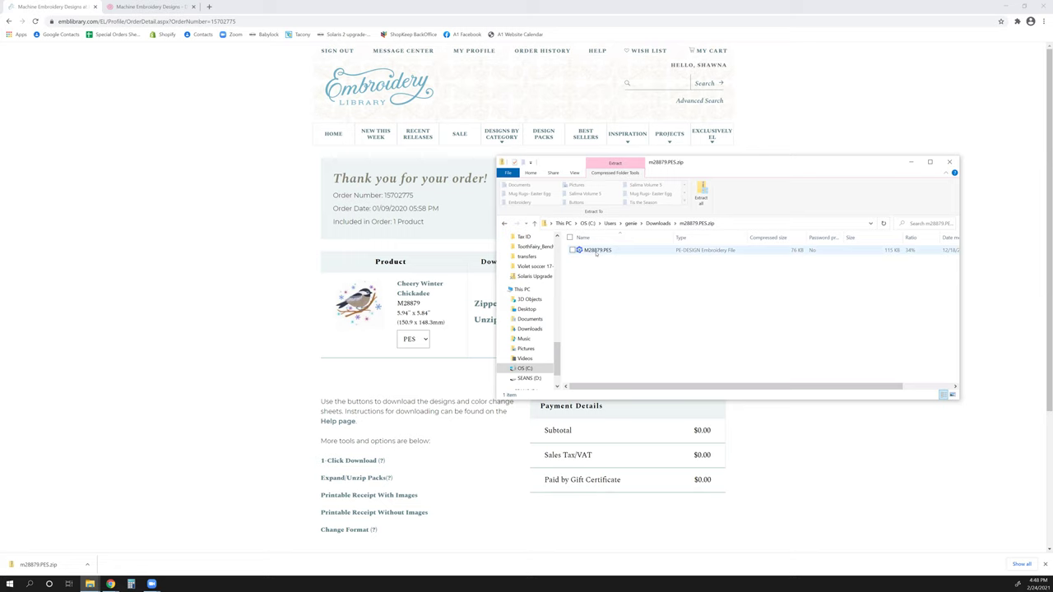
- Copy M28879.PES from the zip archive onto the D: USB drive
{"action": "left_click", "coordinate": [597, 252]}
{"action": "right_click", "coordinate": [595, 252]}
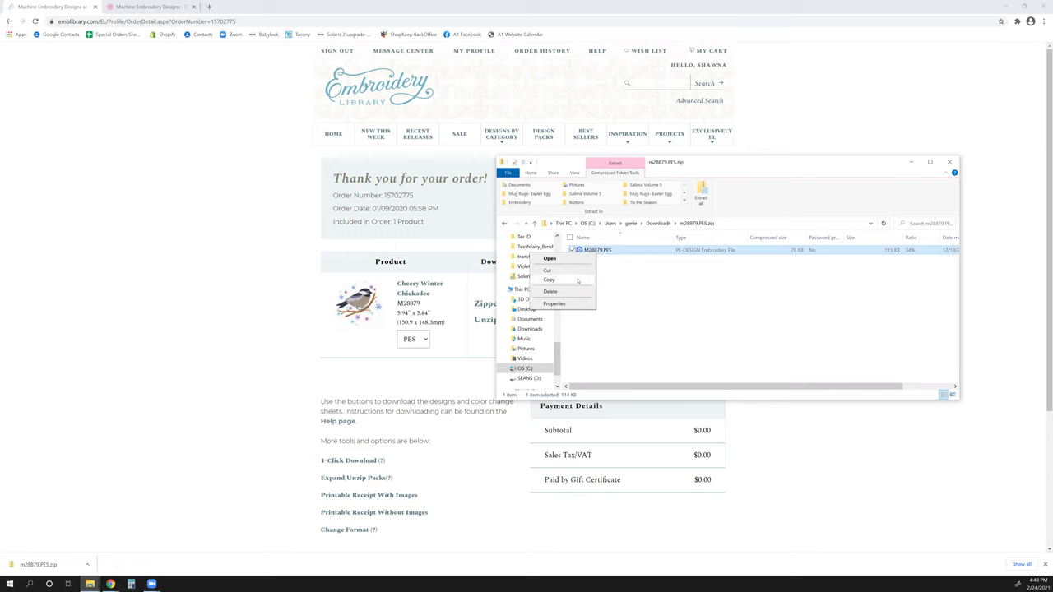
{"action": "left_click", "coordinate": [578, 281]}
{"action": "left_click", "coordinate": [528, 378]}
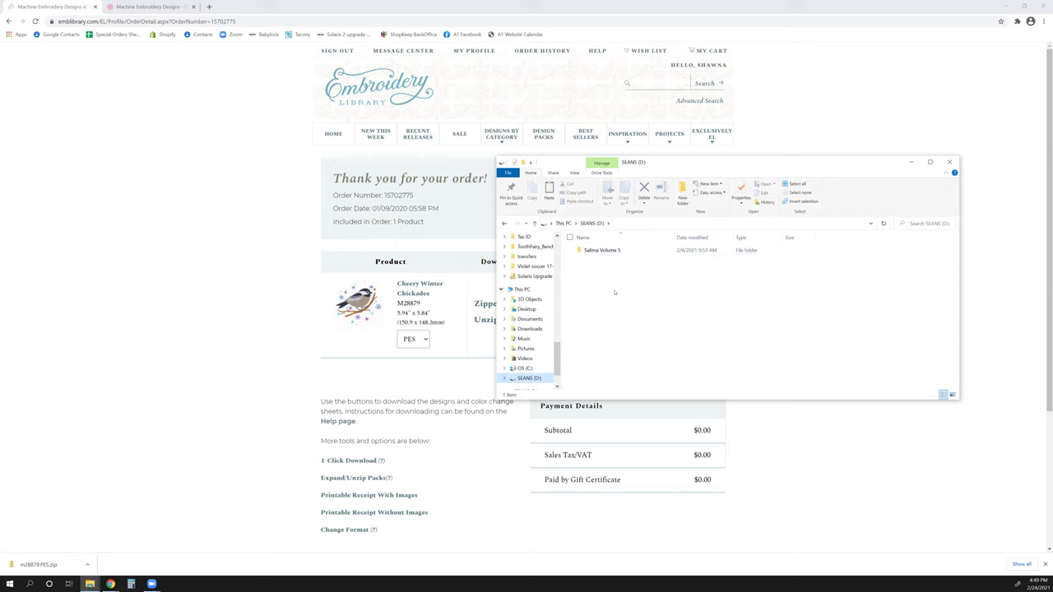
{"action": "right_click", "coordinate": [613, 292]}
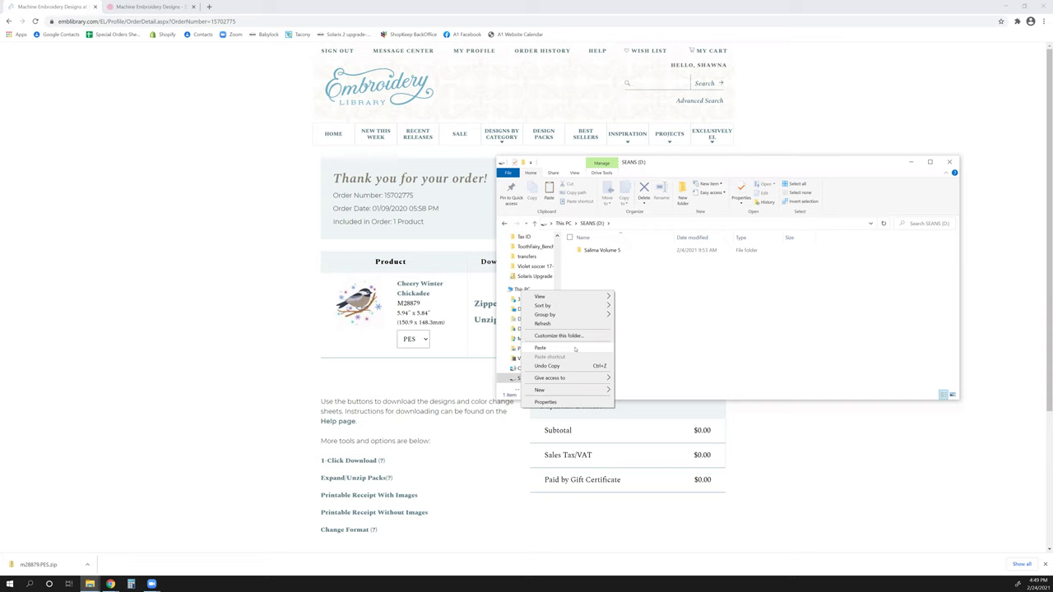
{"action": "left_click", "coordinate": [574, 349]}
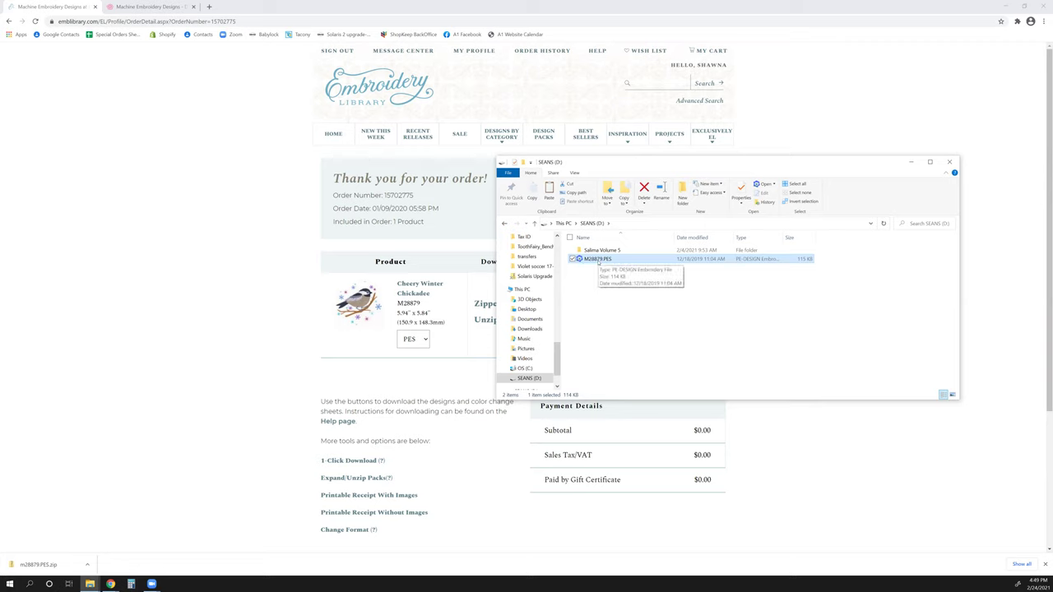
- Rename the copied M28879.PES on the D: drive to Cheery Winter Chickadee.PES and display the drive's contents as extra large icons
{"action": "right_click", "coordinate": [597, 261]}
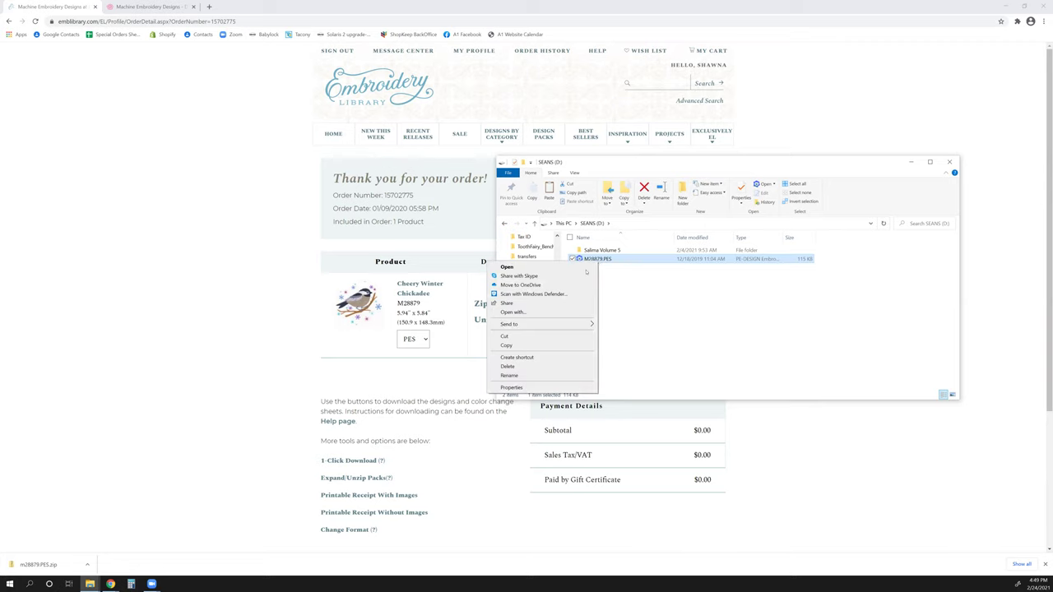
{"action": "left_click", "coordinate": [535, 376]}
{"action": "type", "text": "Cheery"}
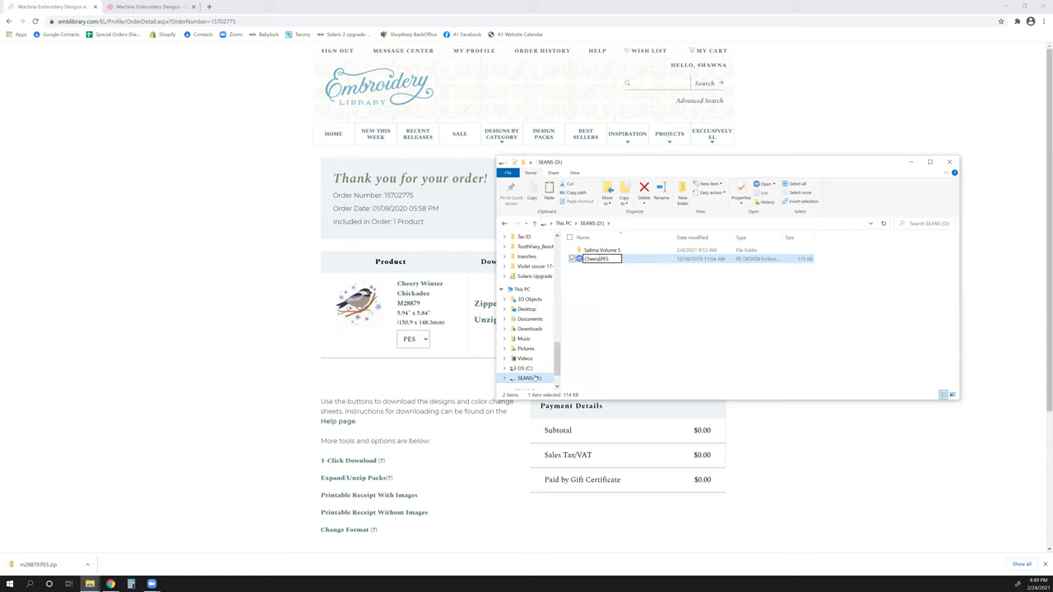
{"action": "type", "text": " Winter Chickadee"}
{"action": "left_click", "coordinate": [646, 305]}
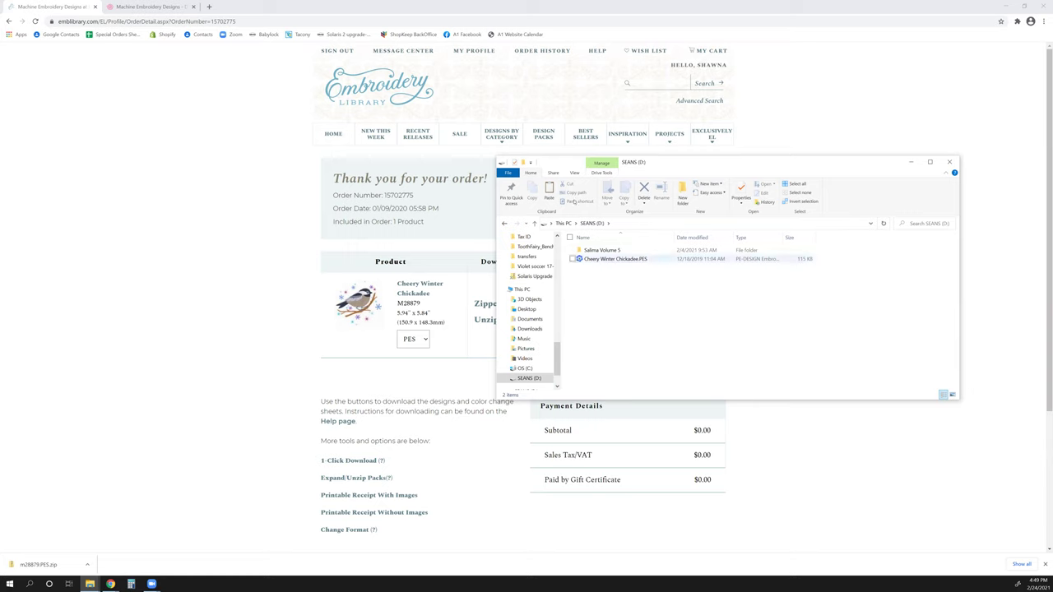
{"action": "left_click", "coordinate": [575, 173]}
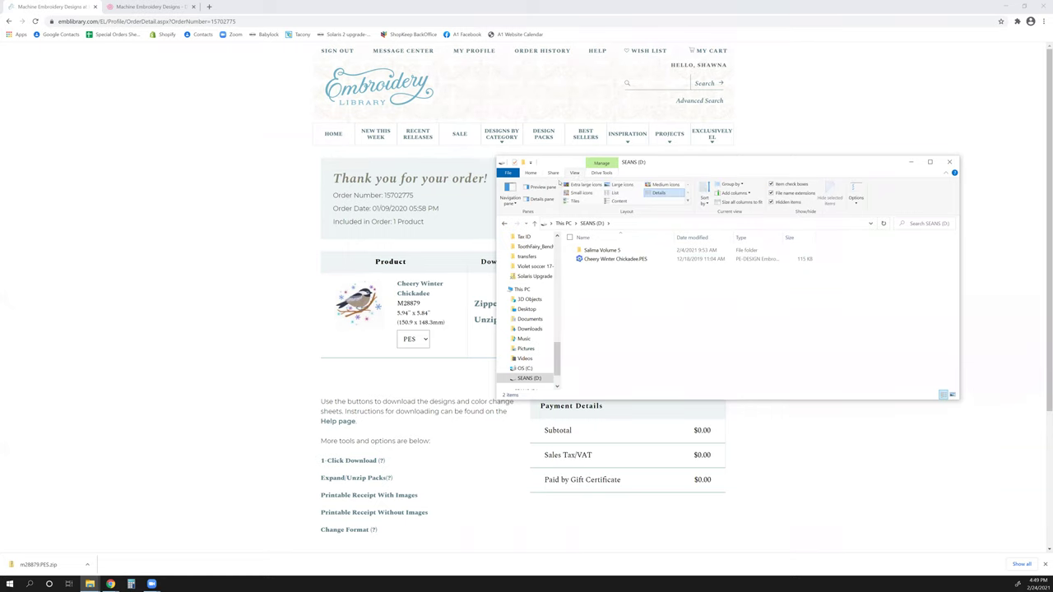
{"action": "left_click", "coordinate": [582, 184]}
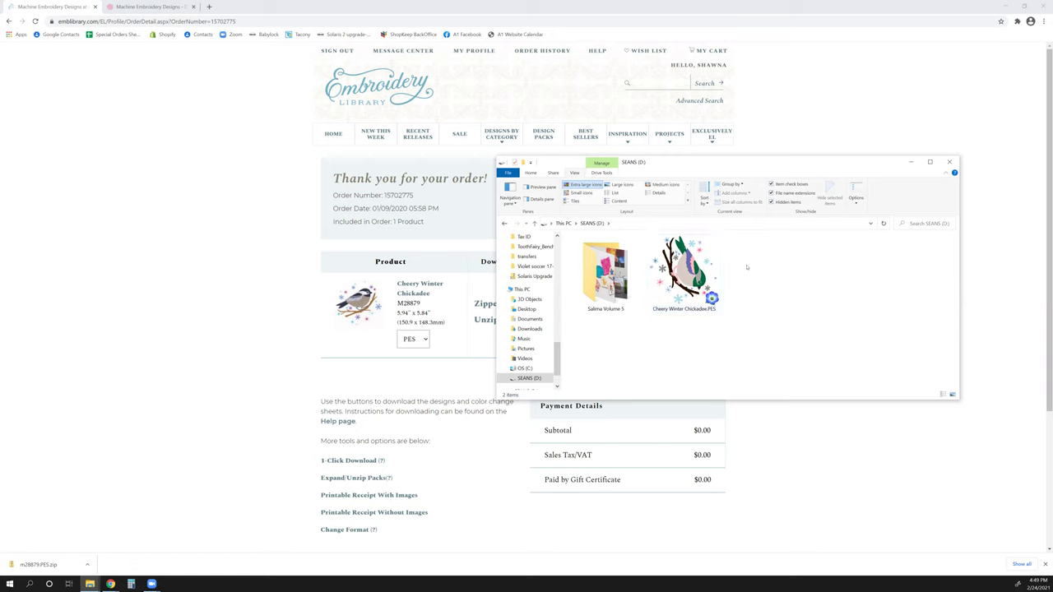
- Return to the order page, download the unzipped PES version of the chickadee design and show it in its folder
{"action": "left_click", "coordinate": [278, 328]}
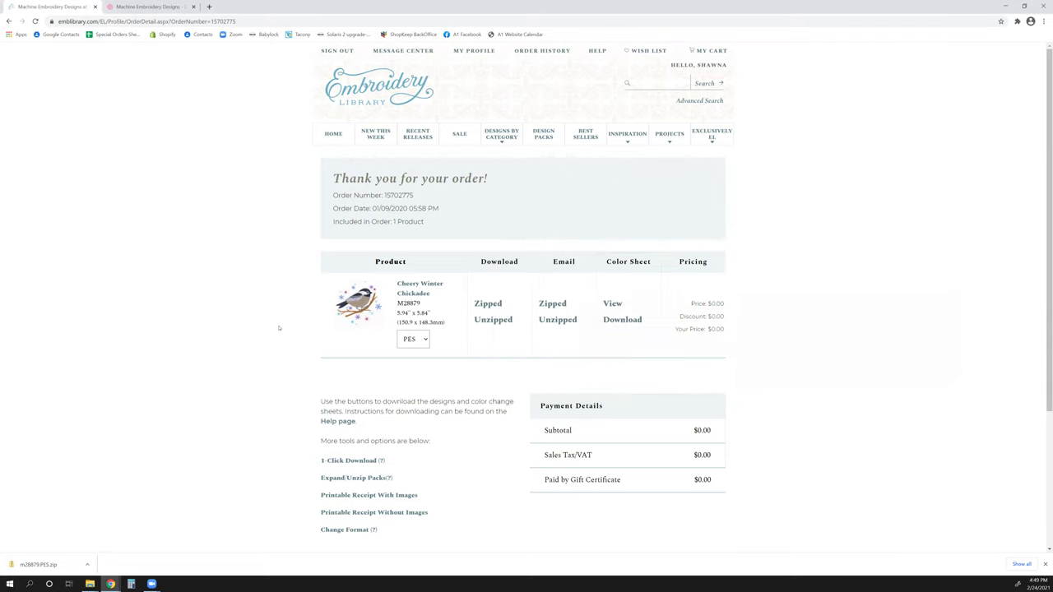
{"action": "left_click", "coordinate": [501, 320]}
{"action": "left_click", "coordinate": [88, 565]}
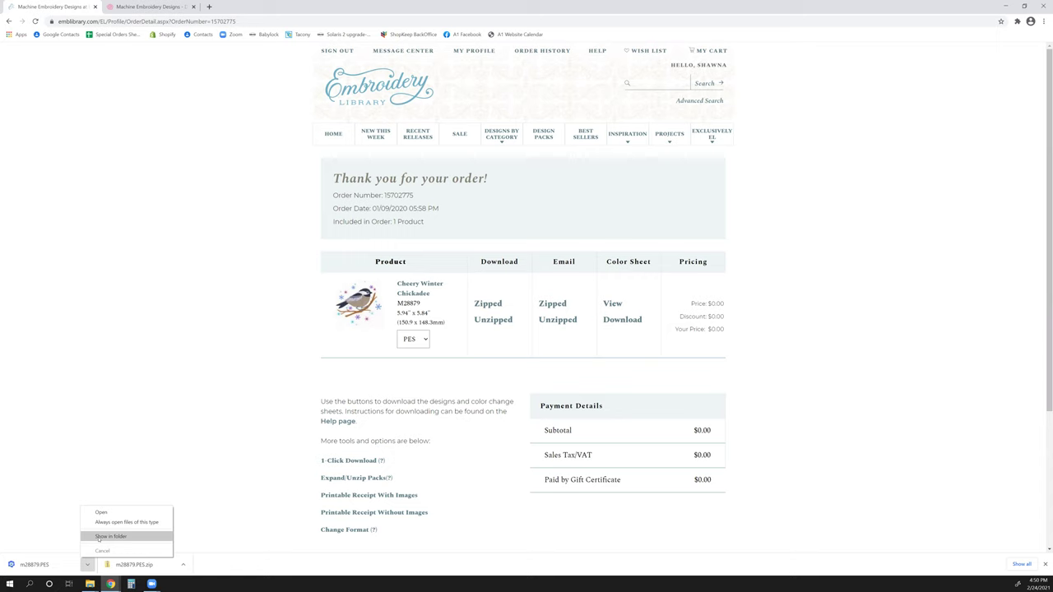
{"action": "left_click", "coordinate": [100, 537]}
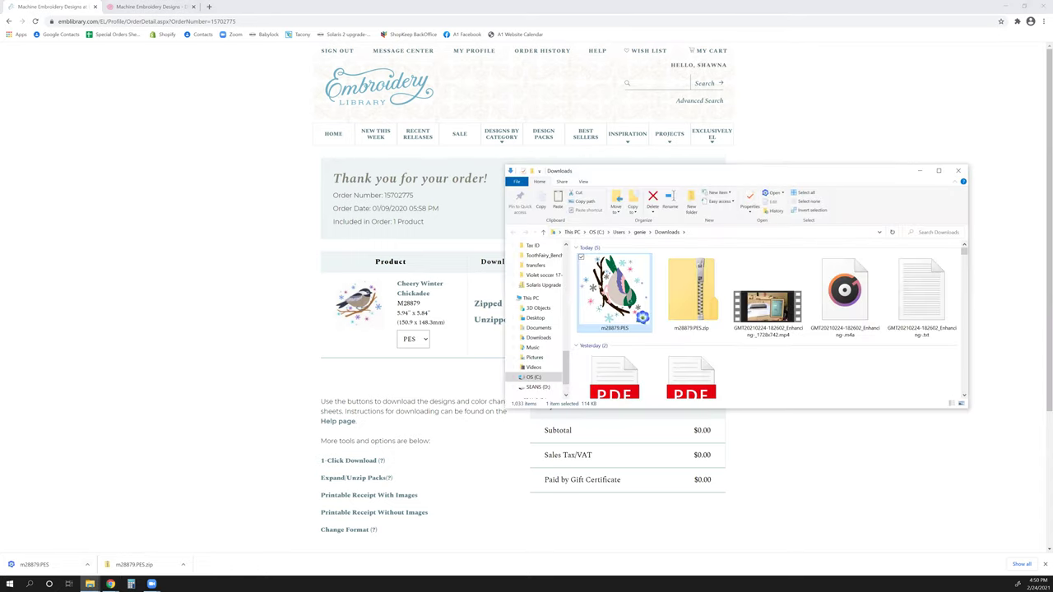
- Rename the unzipped m28879.PES in the Downloads folder to FILE 2.PES
{"action": "right_click", "coordinate": [598, 287]}
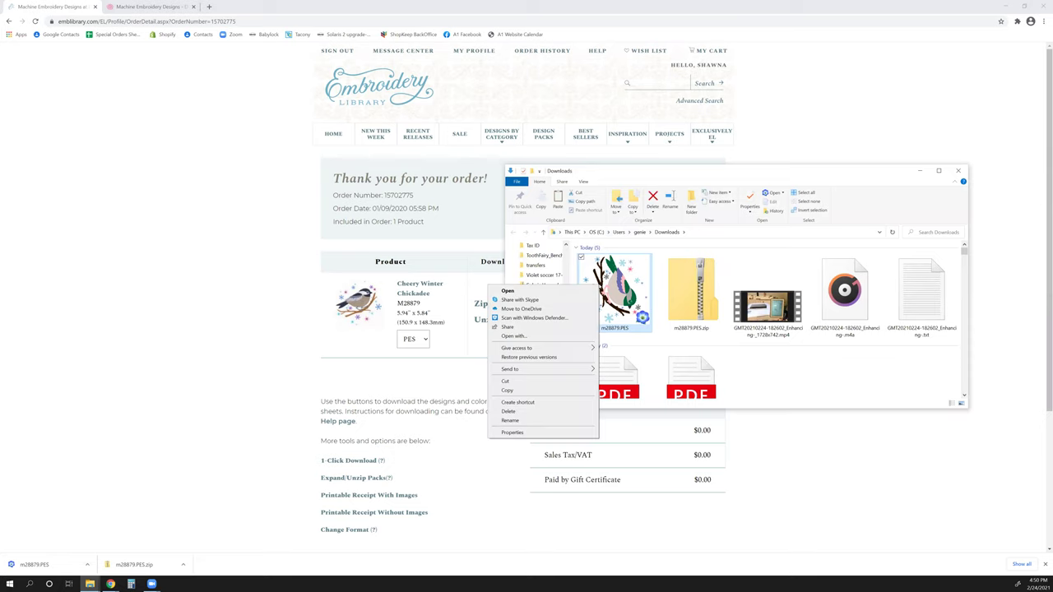
{"action": "left_click", "coordinate": [510, 420]}
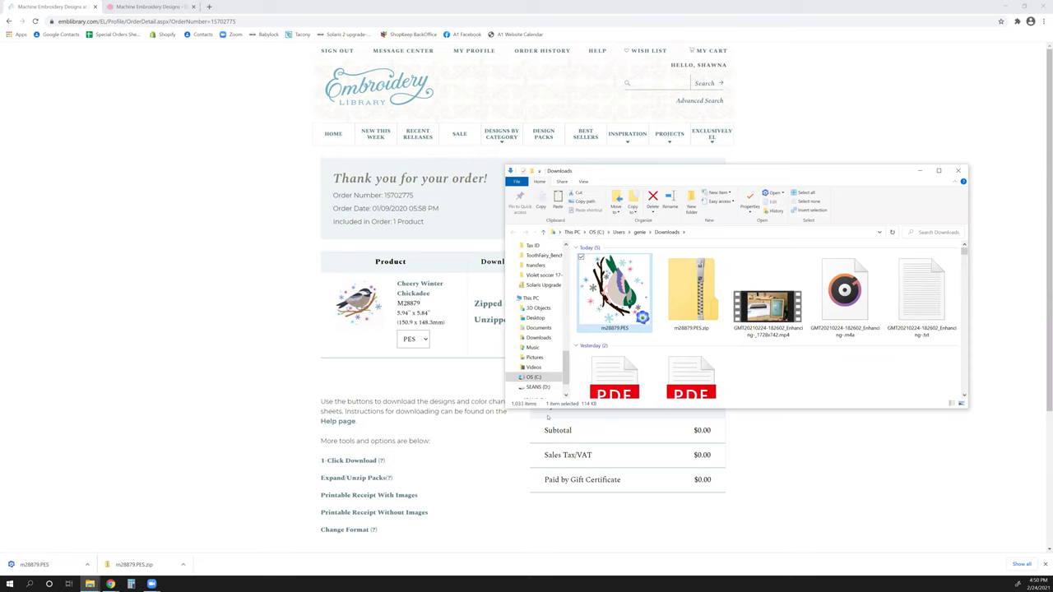
{"action": "type", "text": "FILE 2"}
{"action": "left_click", "coordinate": [656, 343]}
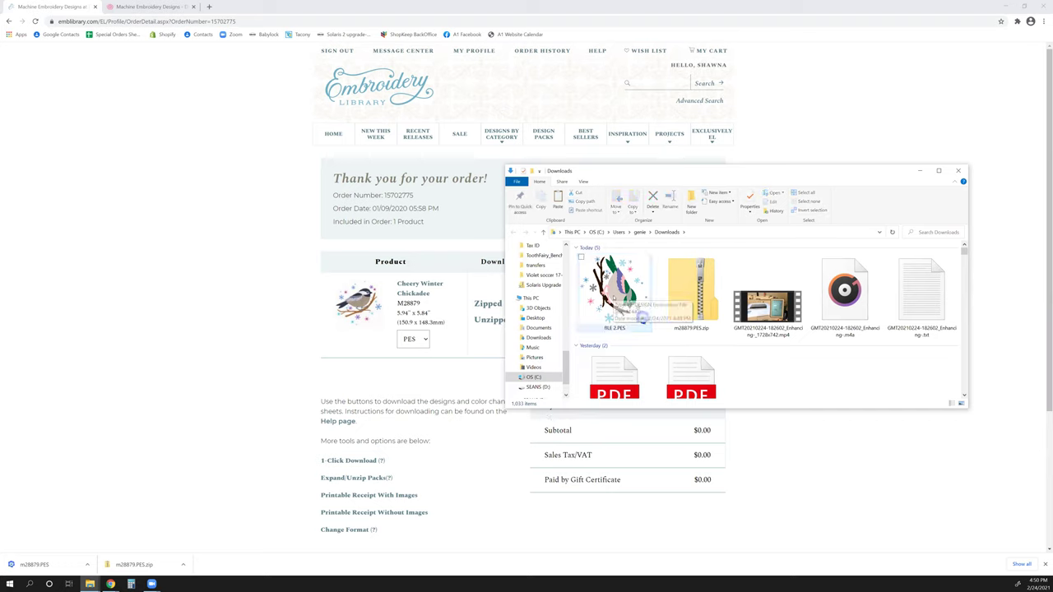
- Copy FILE 2.PES from Downloads onto the D: drive and show the drive's files as extra large icons
{"action": "right_click", "coordinate": [613, 298]}
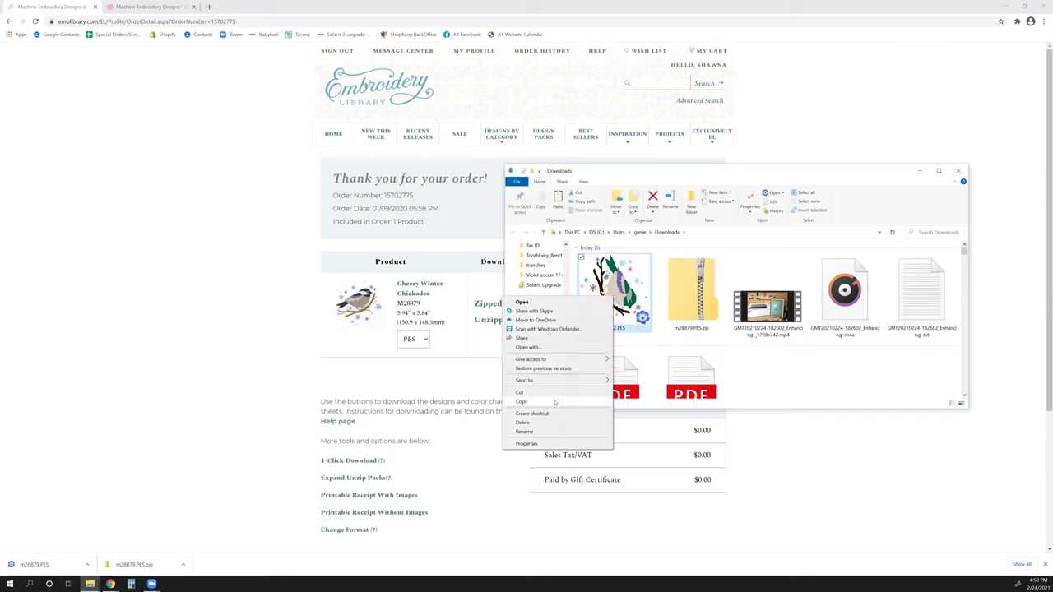
{"action": "left_click", "coordinate": [554, 402]}
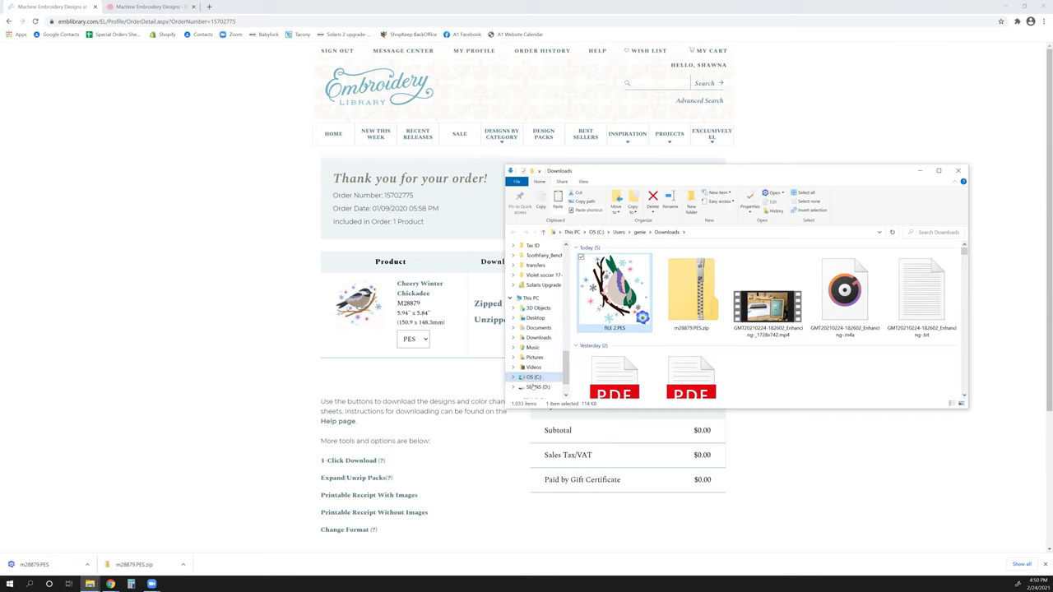
{"action": "left_click", "coordinate": [536, 387]}
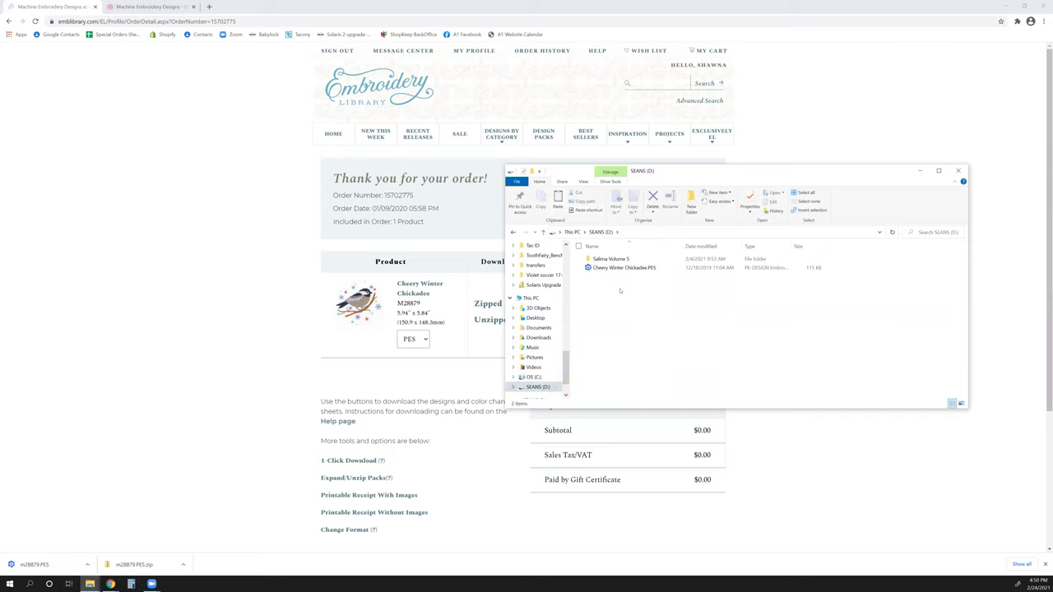
{"action": "right_click", "coordinate": [621, 290]}
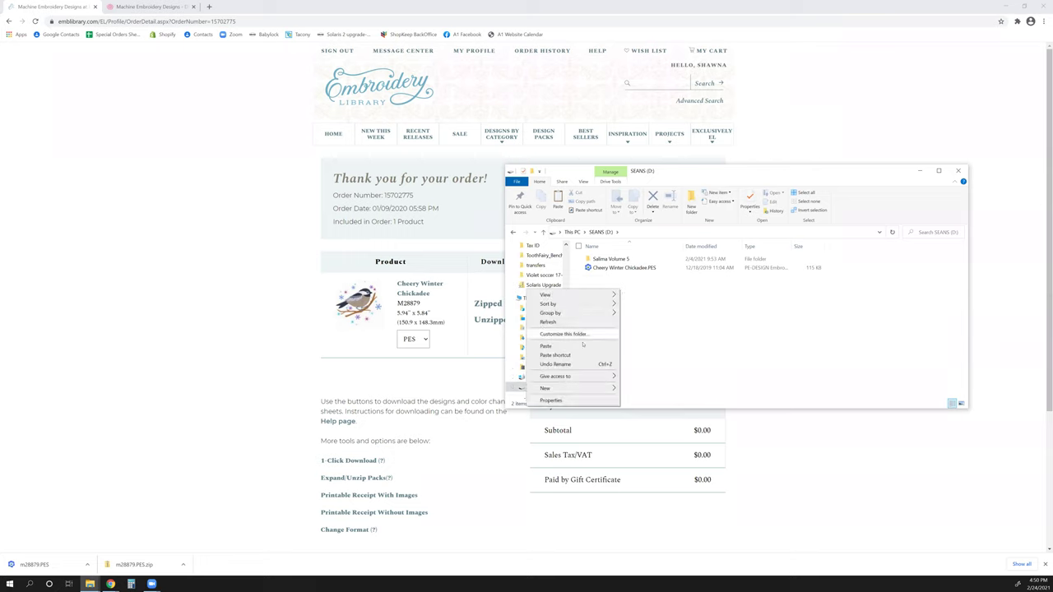
{"action": "left_click", "coordinate": [547, 345]}
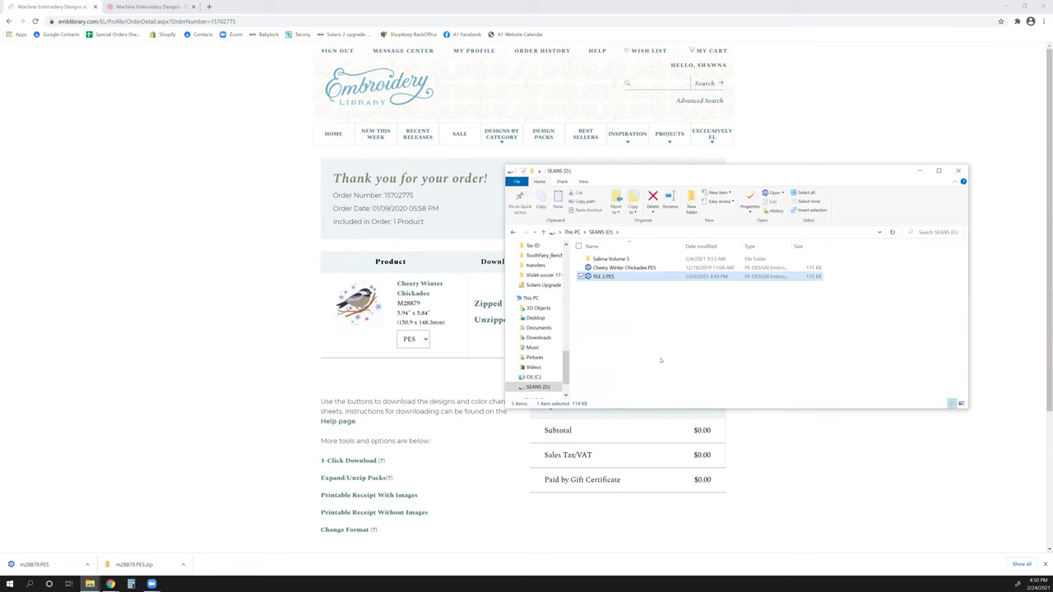
{"action": "left_click", "coordinate": [583, 181]}
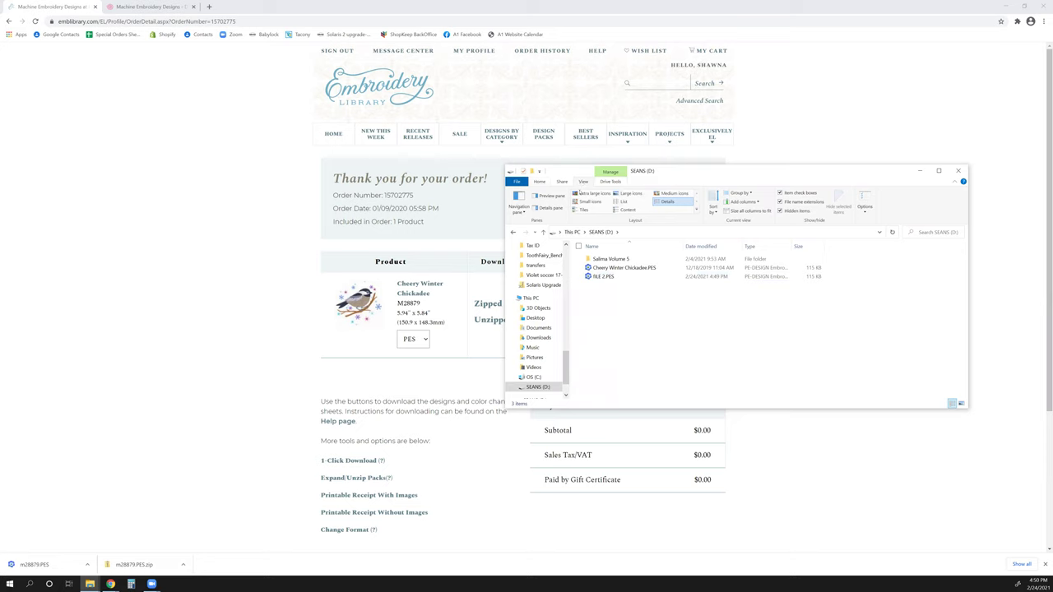
{"action": "left_click", "coordinate": [594, 192]}
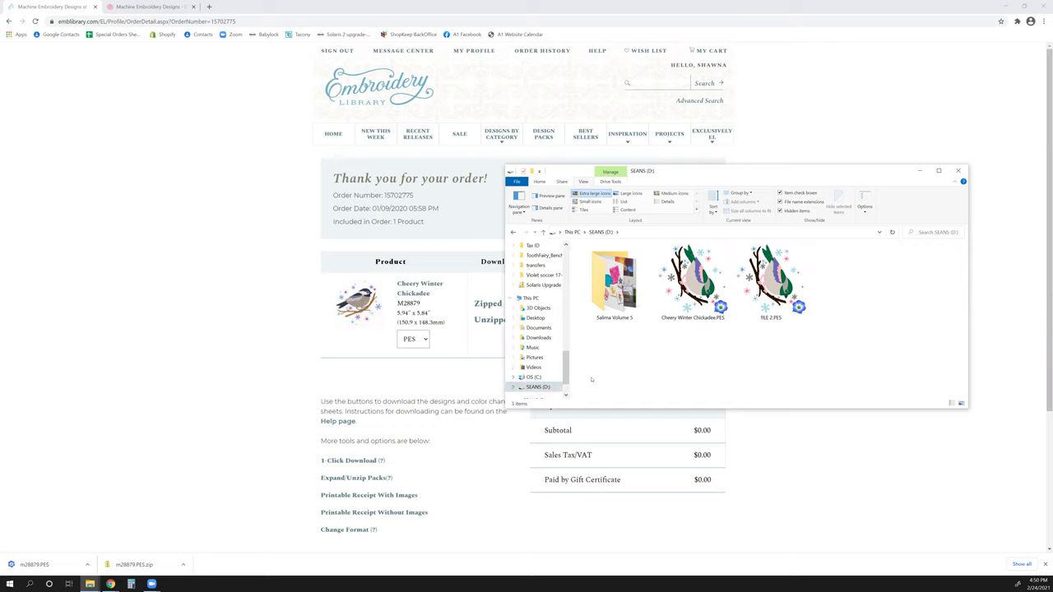
- Back on the order page, choose JEF as the chickadee design's file format and reopen the list of formats
{"action": "left_click", "coordinate": [268, 330]}
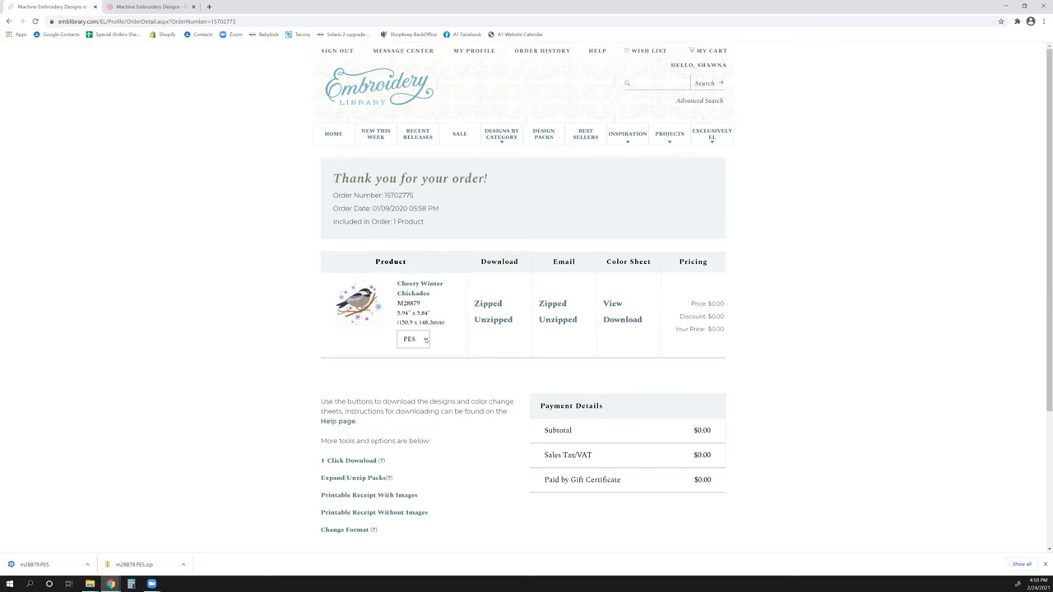
{"action": "left_click", "coordinate": [425, 340]}
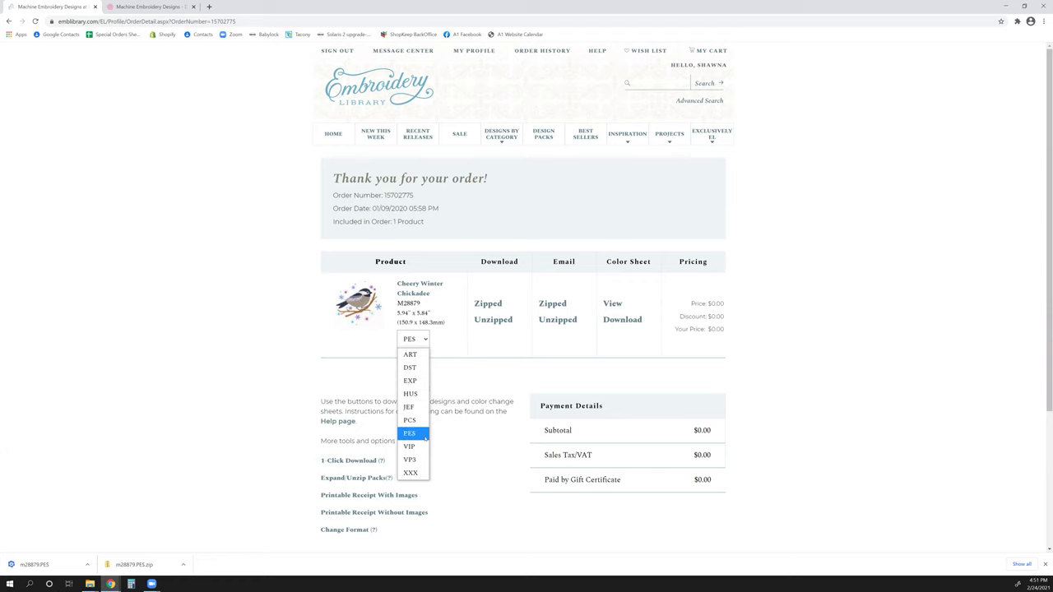
{"action": "left_click", "coordinate": [415, 406]}
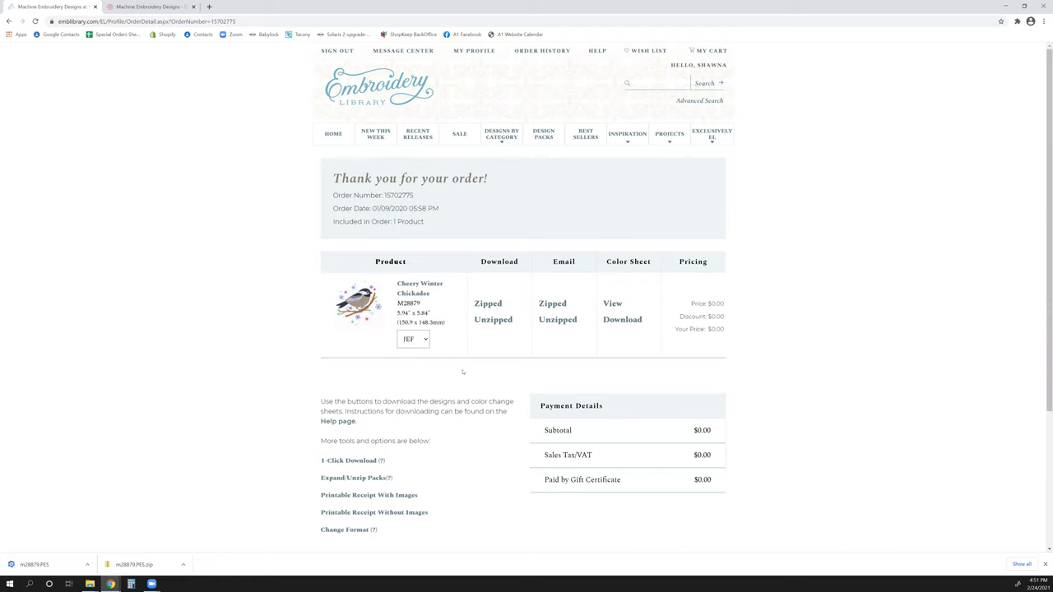
{"action": "left_click", "coordinate": [421, 343]}
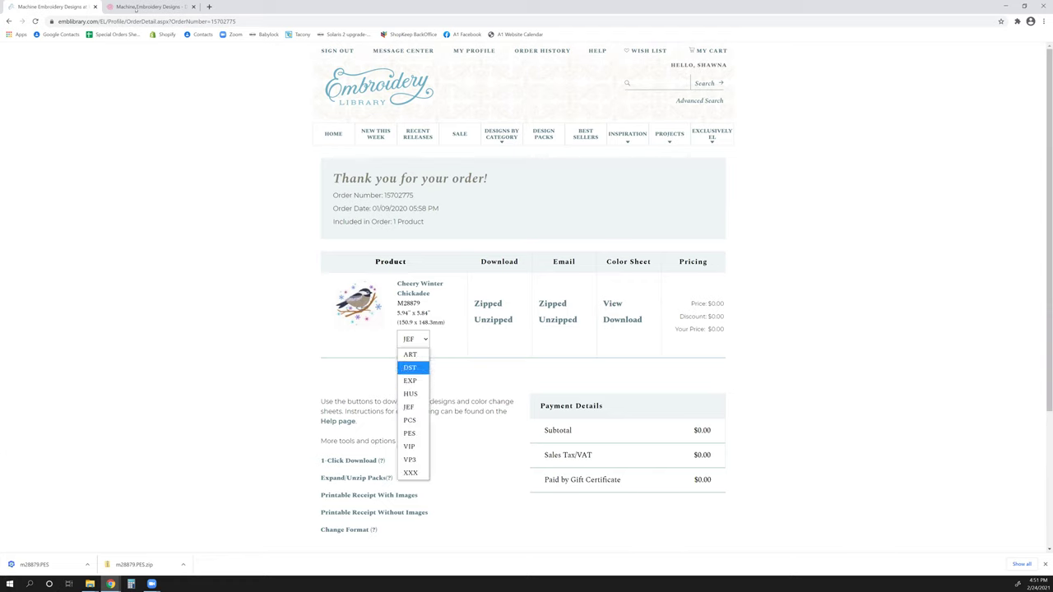
- Switch to the Sweet Pea website and open the account's library of purchased design downloads
{"action": "key", "text": "ctrl+Tab"}
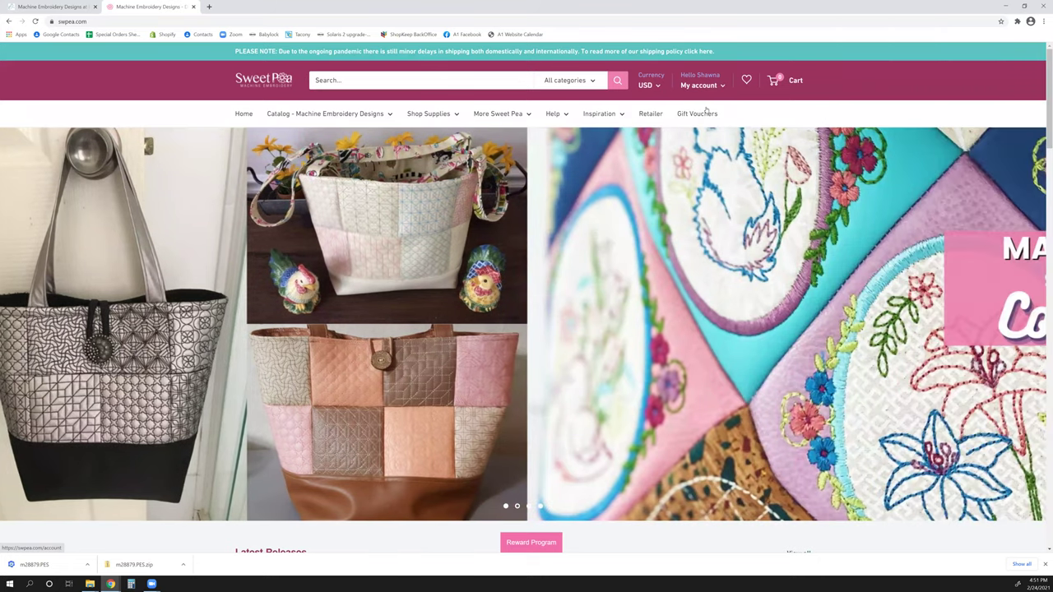
{"action": "left_click", "coordinate": [706, 106]}
{"action": "left_click", "coordinate": [705, 108]}
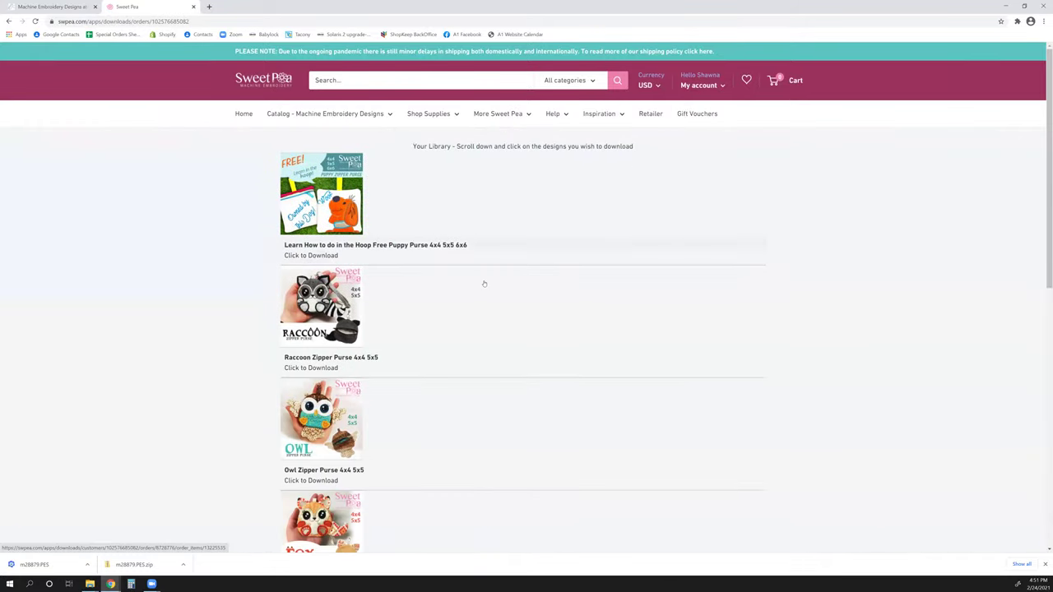
- Open the Christmas cookie cutter quilt order item and download files christmas cookie cutter quilt.zip
{"action": "scroll", "coordinate": [485, 284], "scroll_direction": "down", "scroll_amount": 1}
{"action": "scroll", "coordinate": [484, 284], "scroll_direction": "down", "scroll_amount": 5}
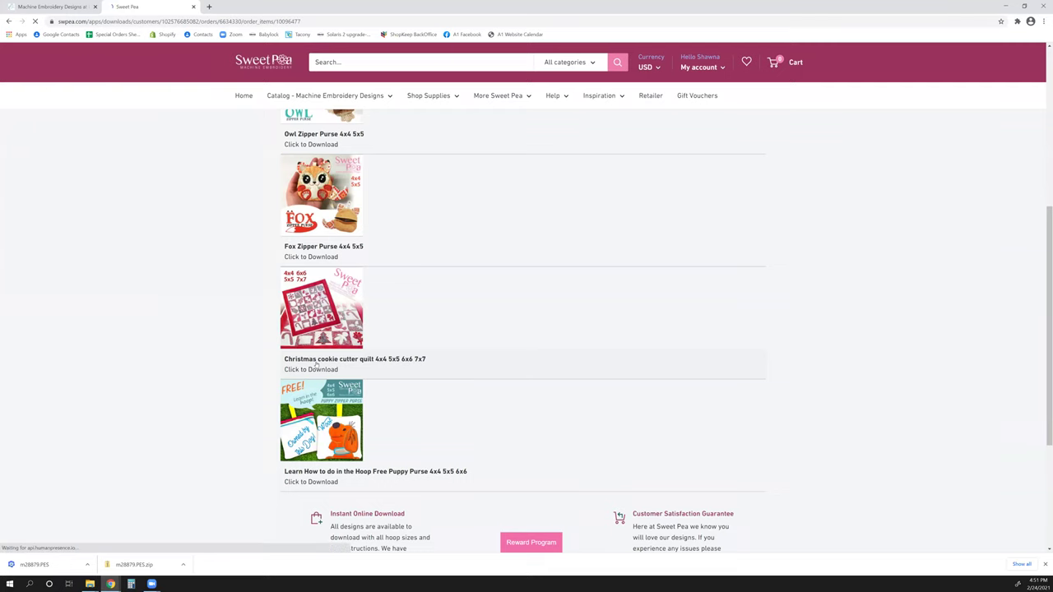
{"action": "left_click", "coordinate": [317, 363]}
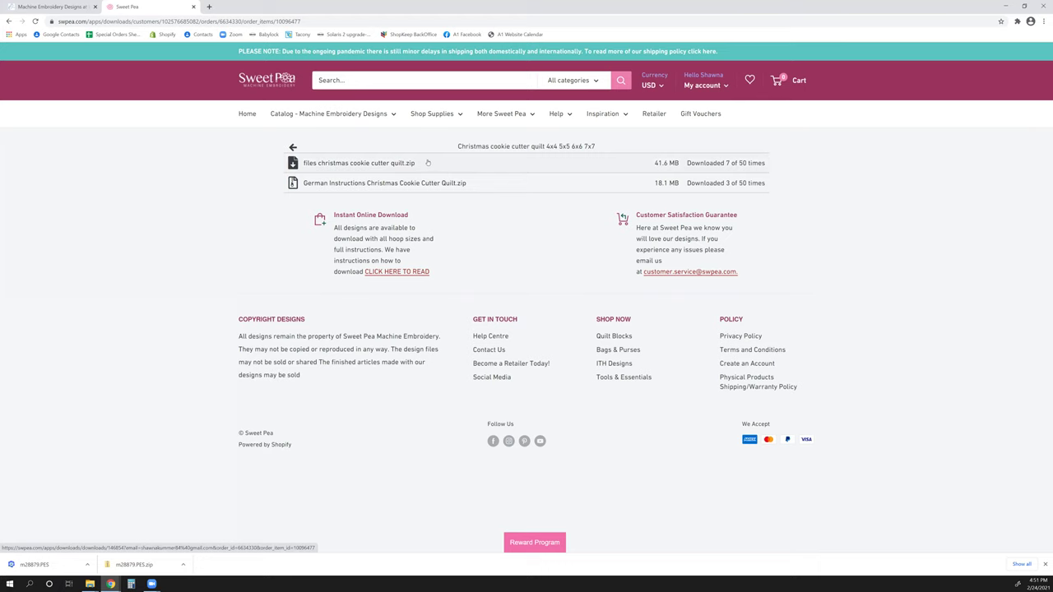
{"action": "left_click", "coordinate": [427, 164]}
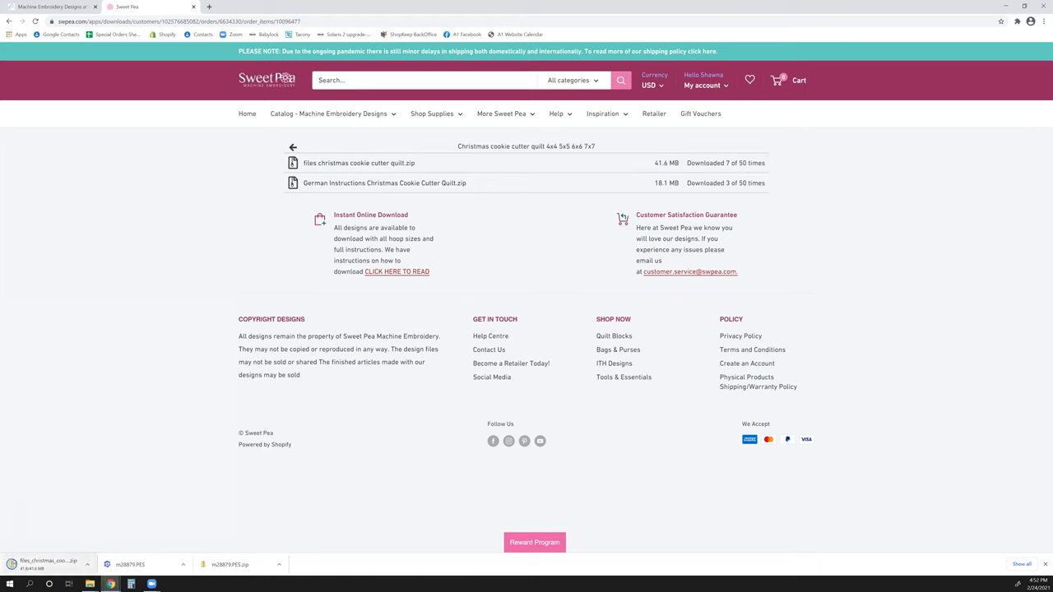
- Show the downloaded quilt zip in its folder and open the 4x4 folder inside it
{"action": "left_click", "coordinate": [53, 562]}
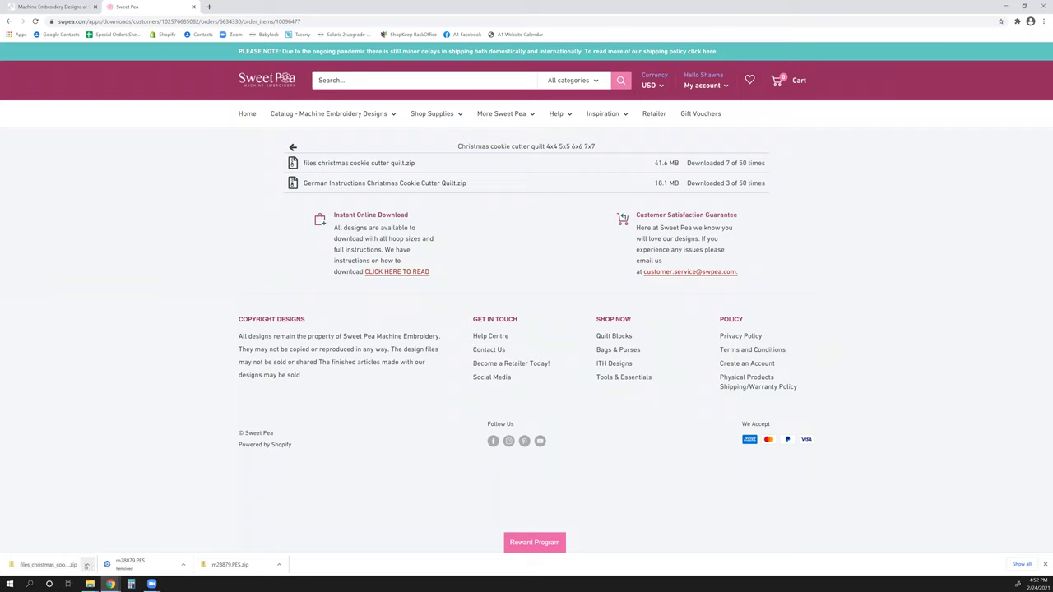
{"action": "left_click", "coordinate": [86, 566]}
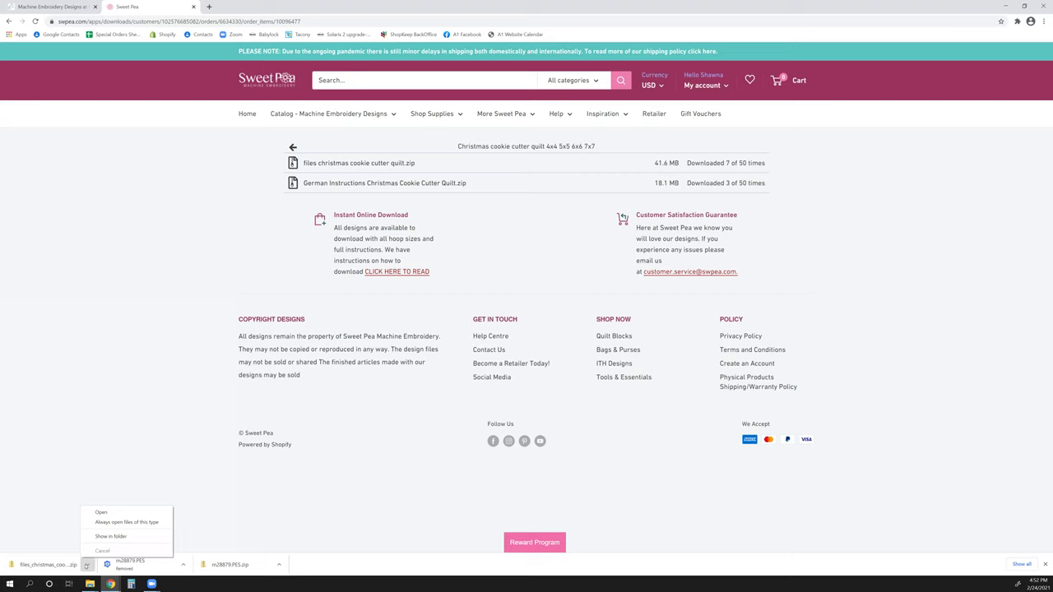
{"action": "left_click", "coordinate": [131, 537]}
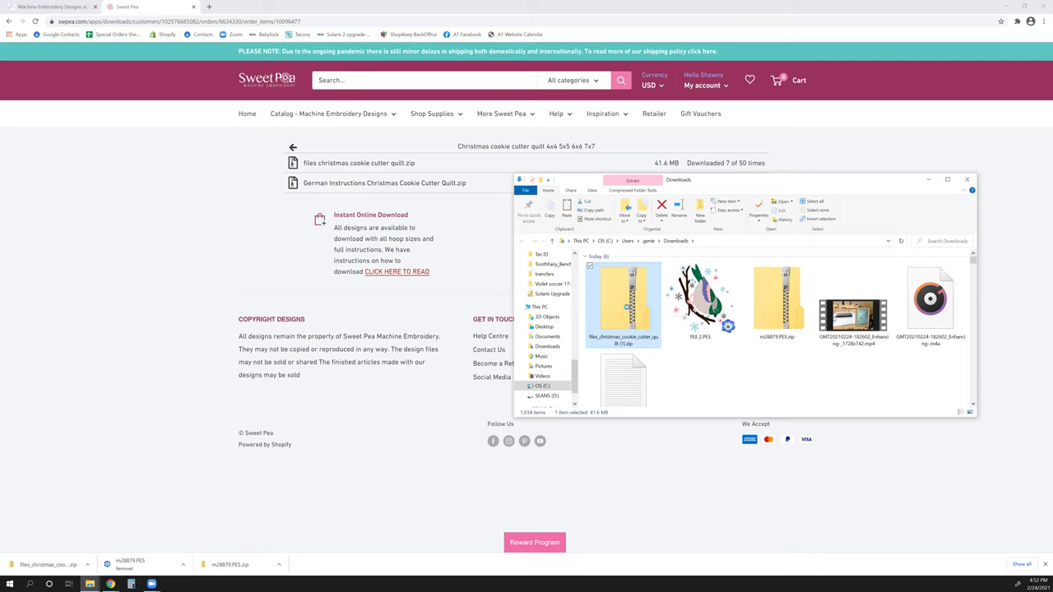
{"action": "double_click", "coordinate": [625, 311]}
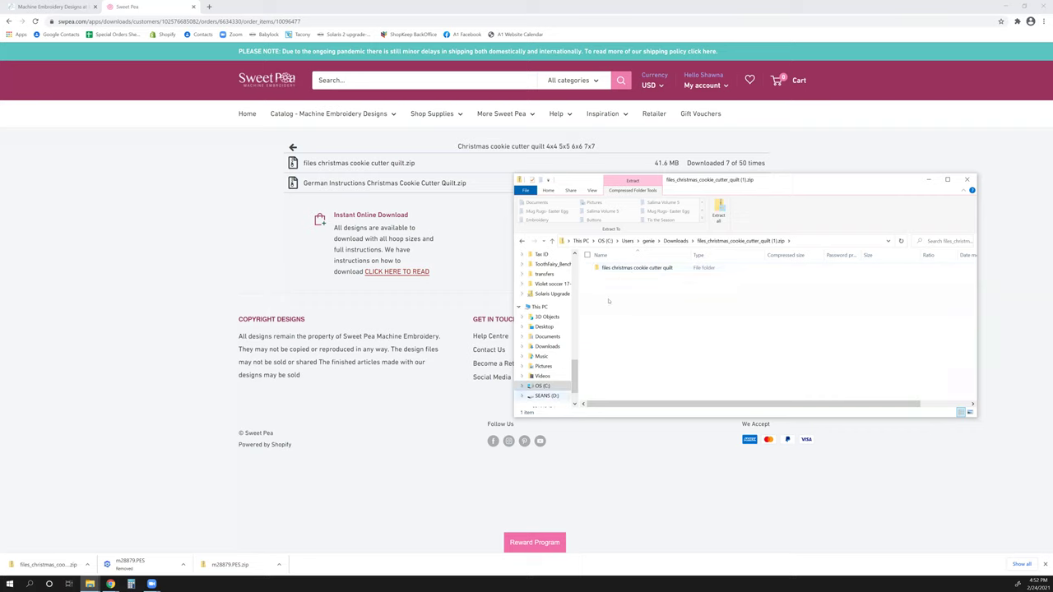
{"action": "double_click", "coordinate": [644, 269]}
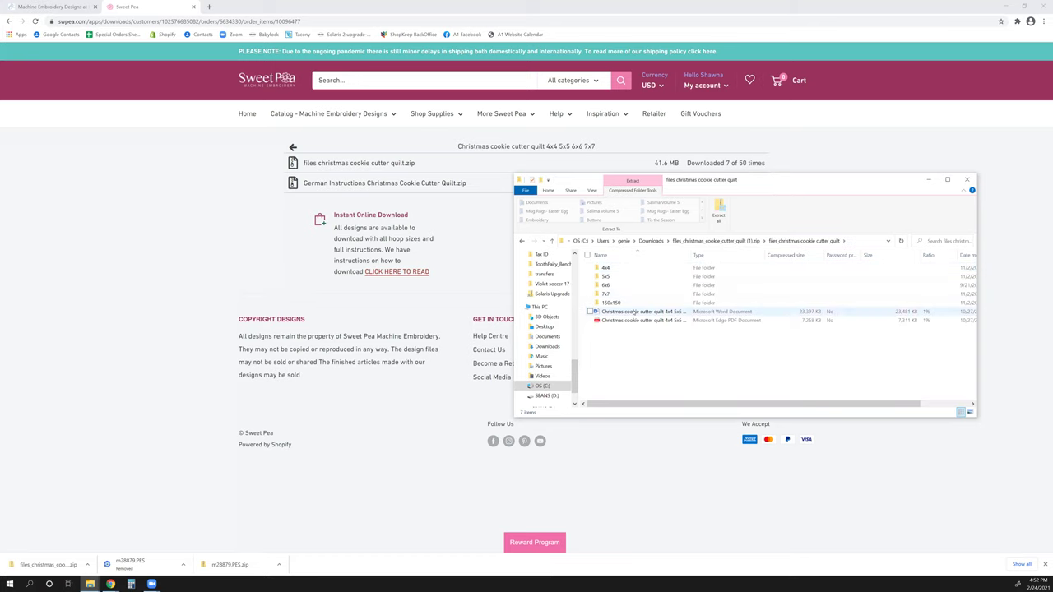
{"action": "double_click", "coordinate": [624, 268]}
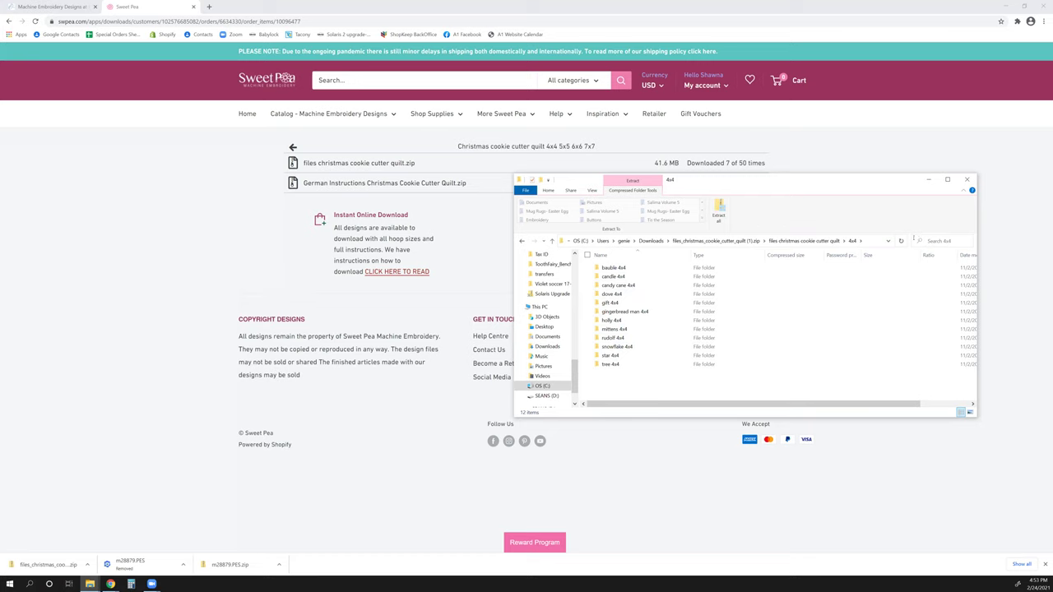
- Try searching the whole 4x4 folder for .pes files, clear the search and reopen the 4x4 folder
{"action": "left_click", "coordinate": [914, 239]}
{"action": "type", "text": "pes"}
{"action": "left_click", "coordinate": [966, 240]}
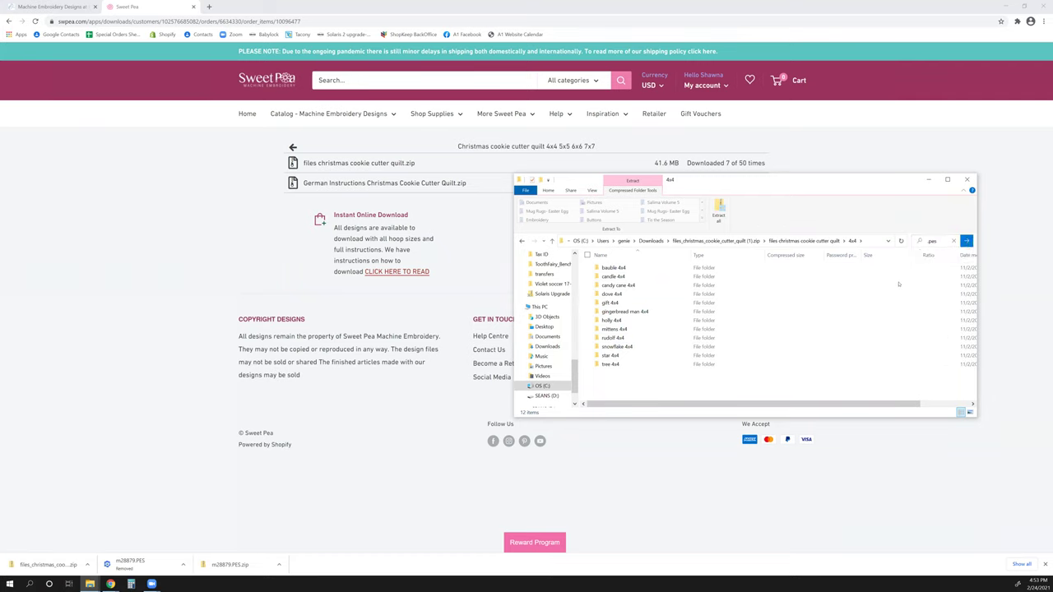
{"action": "left_click", "coordinate": [952, 241]}
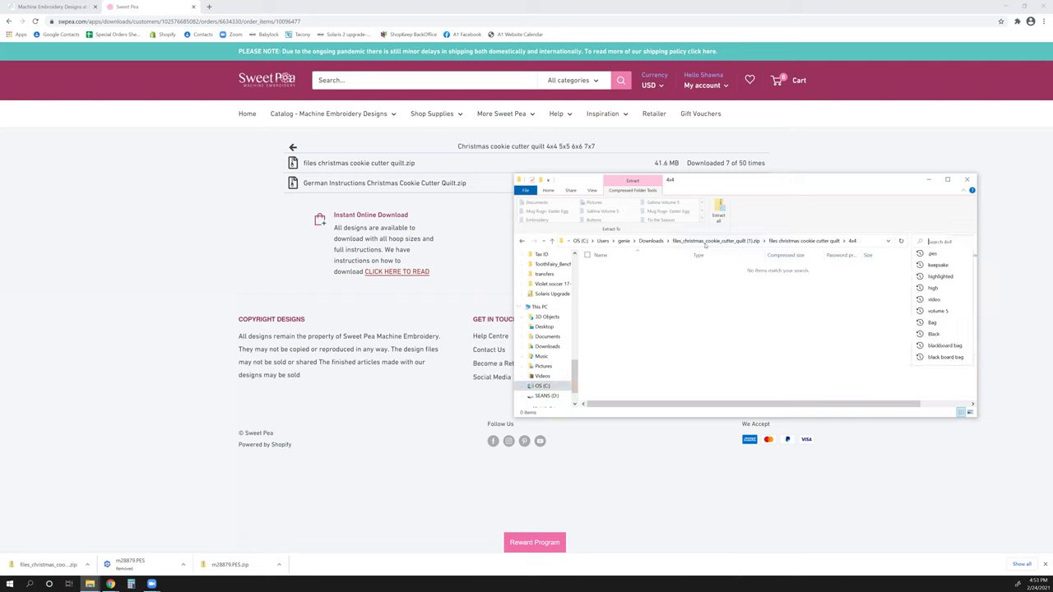
{"action": "left_click", "coordinate": [790, 239]}
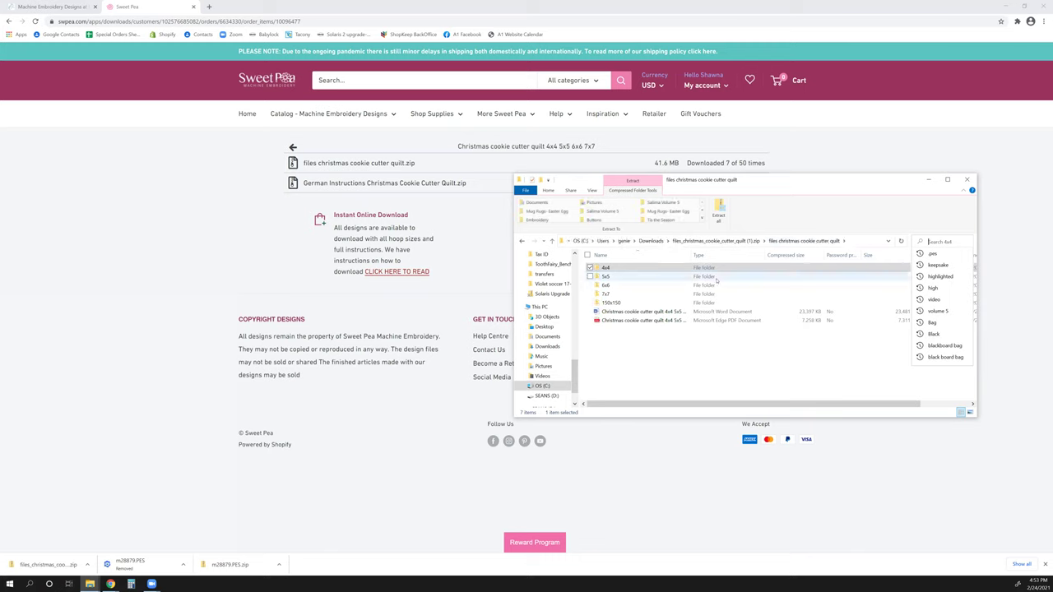
{"action": "double_click", "coordinate": [642, 268]}
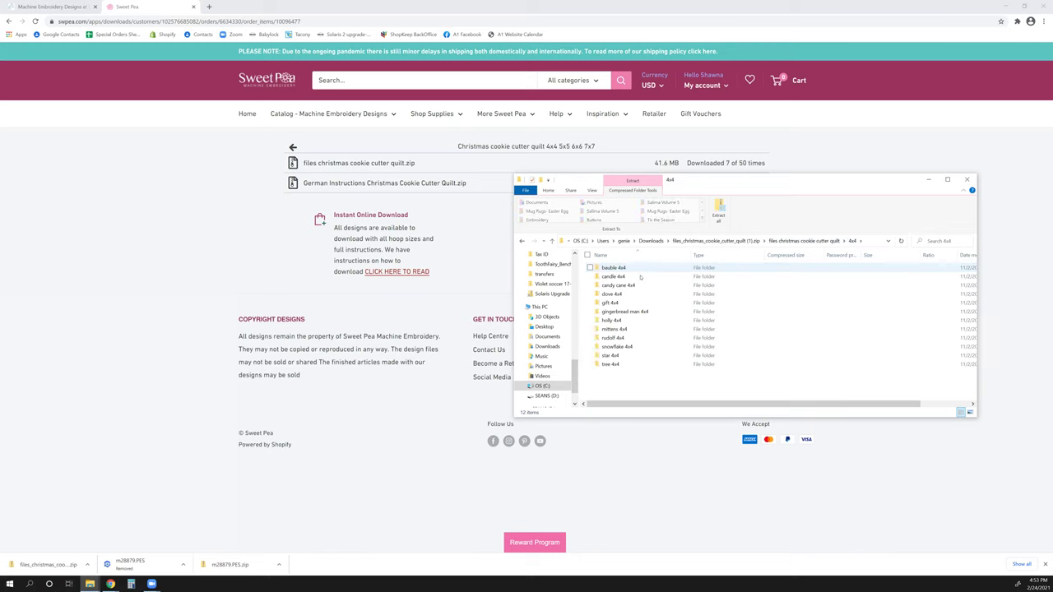
- Open the candle 4x4 folder and search it for .pes files
{"action": "double_click", "coordinate": [640, 278]}
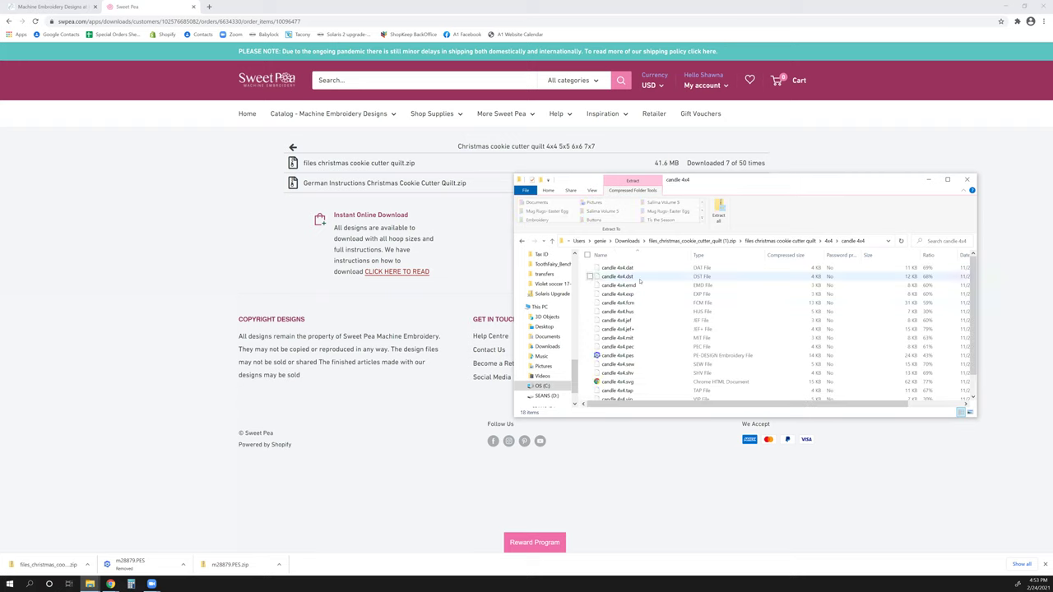
{"action": "scroll", "coordinate": [640, 281], "scroll_direction": "down", "scroll_amount": 1}
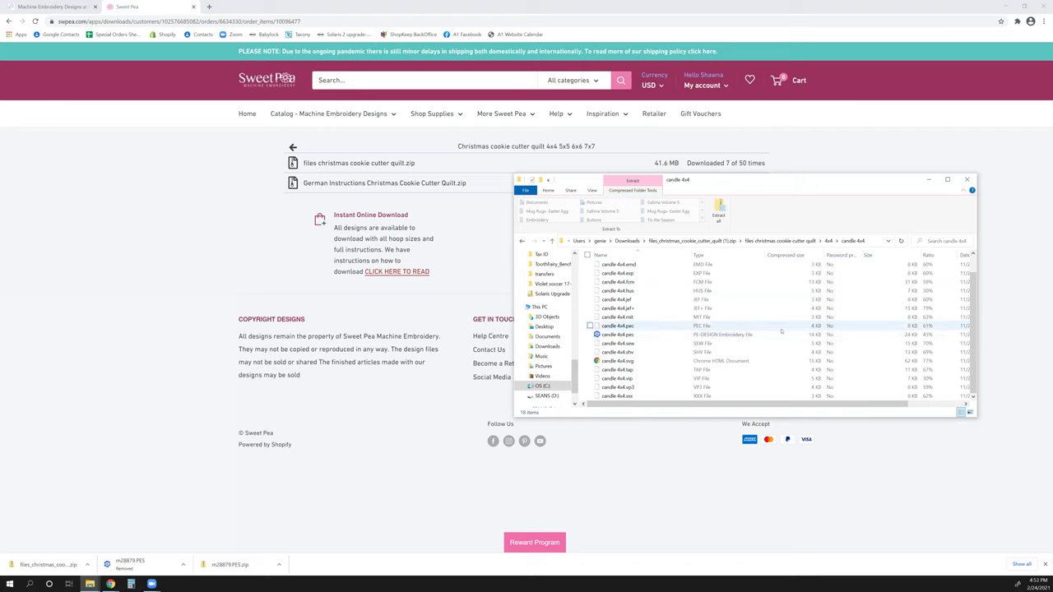
{"action": "left_click", "coordinate": [929, 241]}
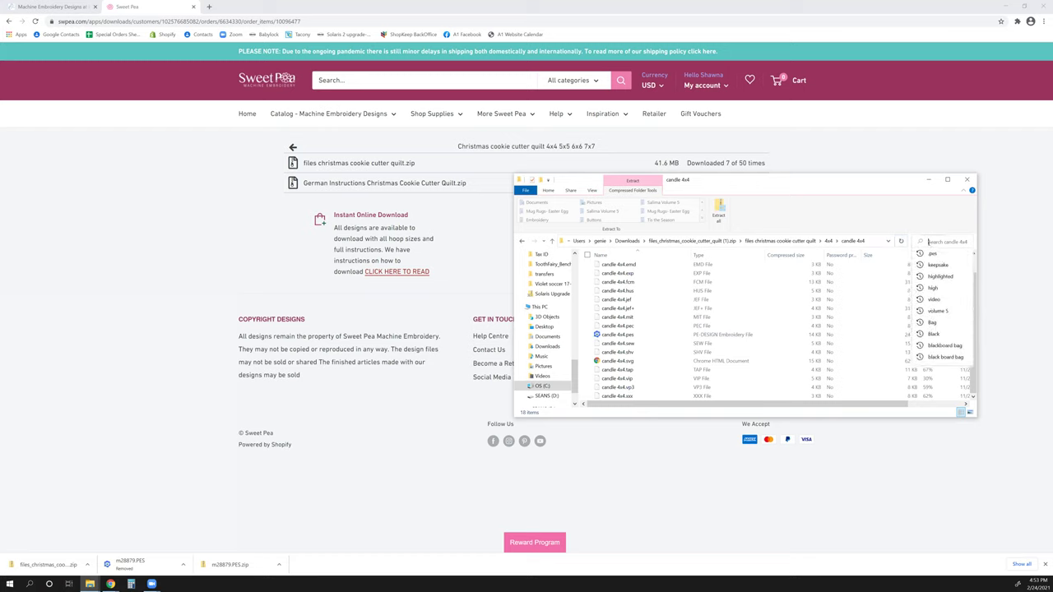
{"action": "type", "text": "pes"}
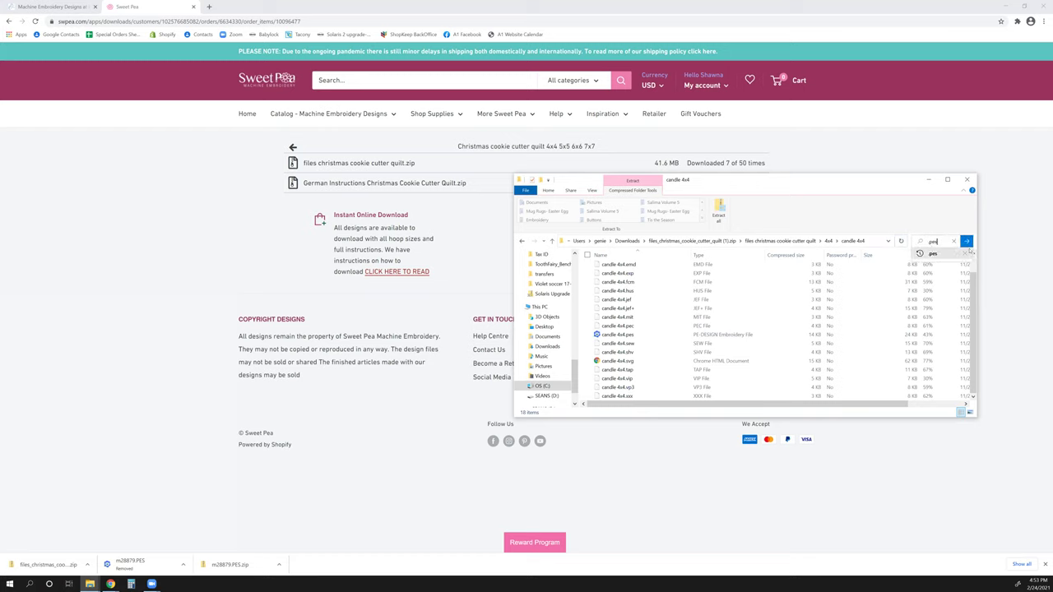
{"action": "left_click", "coordinate": [933, 252]}
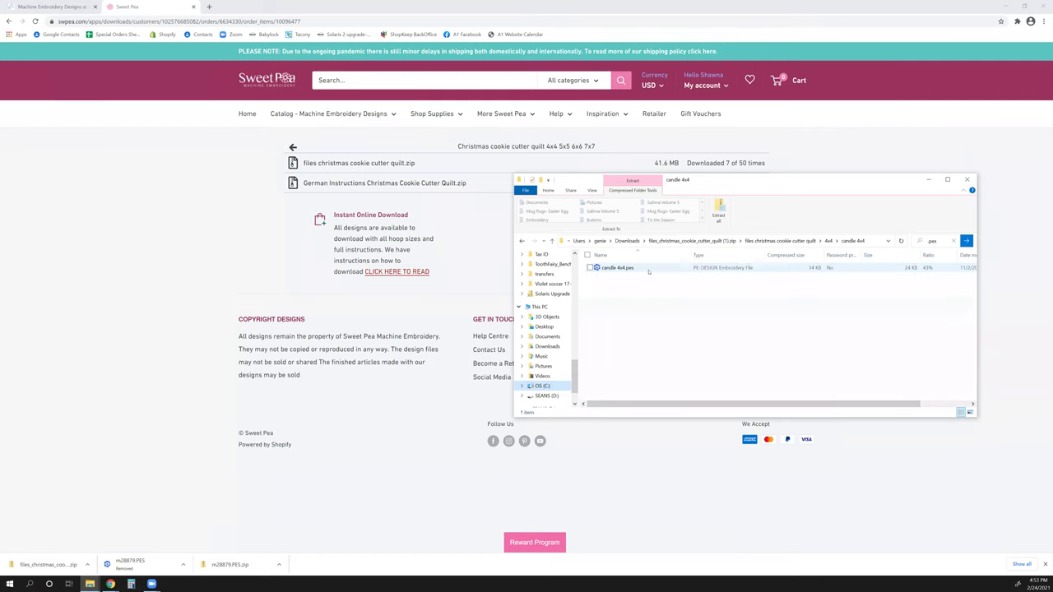
- Copy candle 4x4.pes from the search results to the clipboard
{"action": "right_click", "coordinate": [649, 272]}
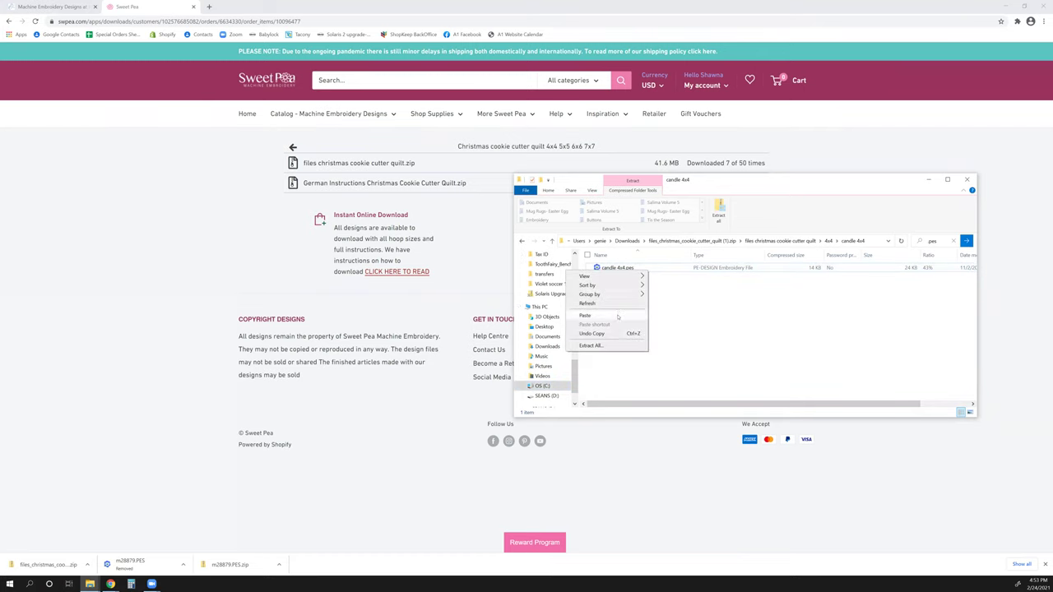
{"action": "left_click", "coordinate": [650, 270]}
{"action": "left_click", "coordinate": [650, 269]}
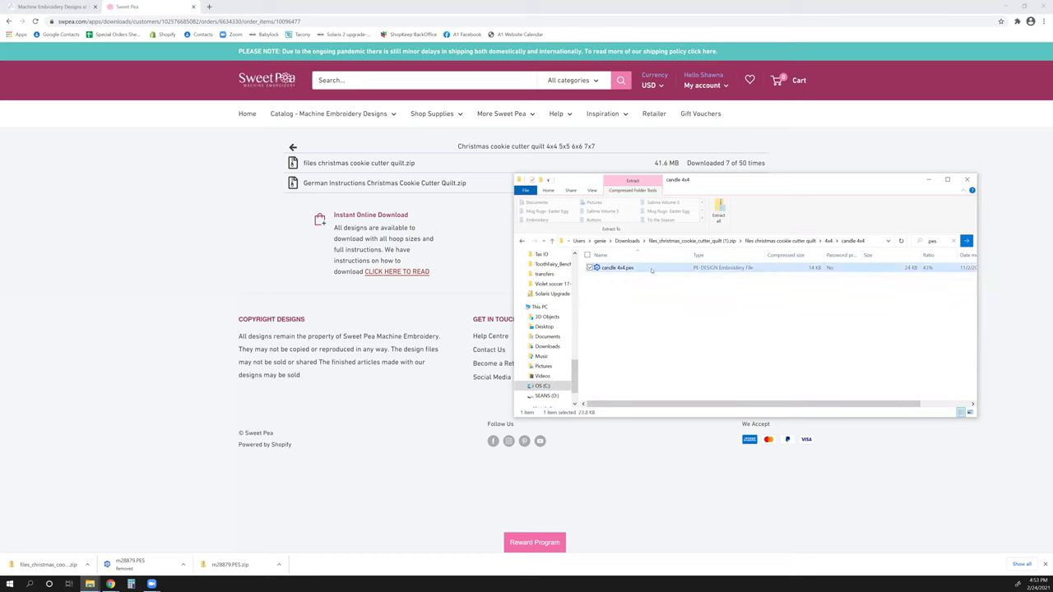
{"action": "right_click", "coordinate": [651, 270]}
{"action": "left_click", "coordinate": [605, 296]}
- Create a folder named Cookie Cutter 4x4 on the D: drive
{"action": "left_click", "coordinate": [546, 396]}
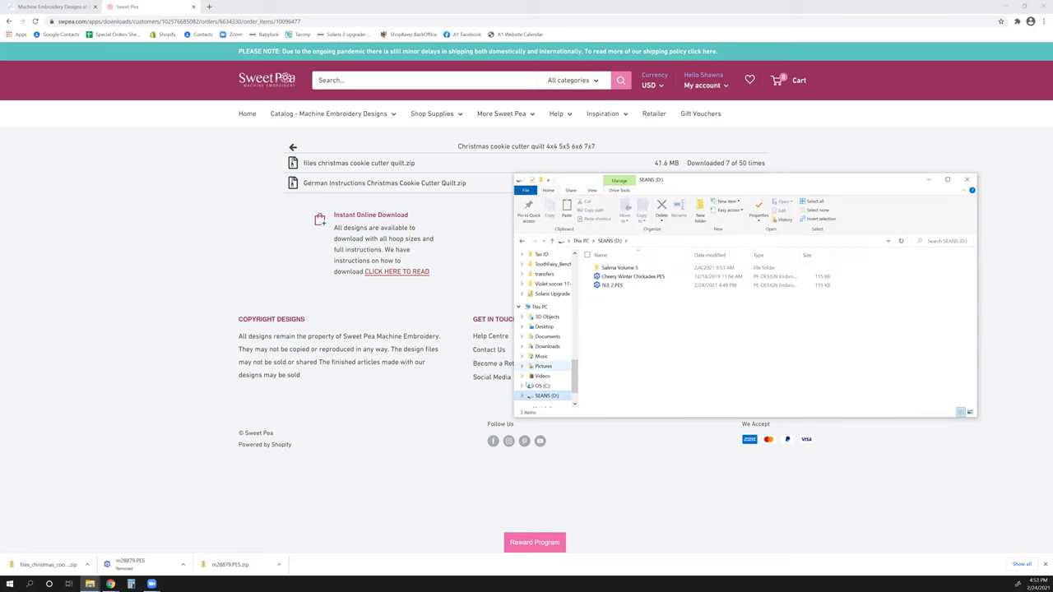
{"action": "right_click", "coordinate": [618, 334]}
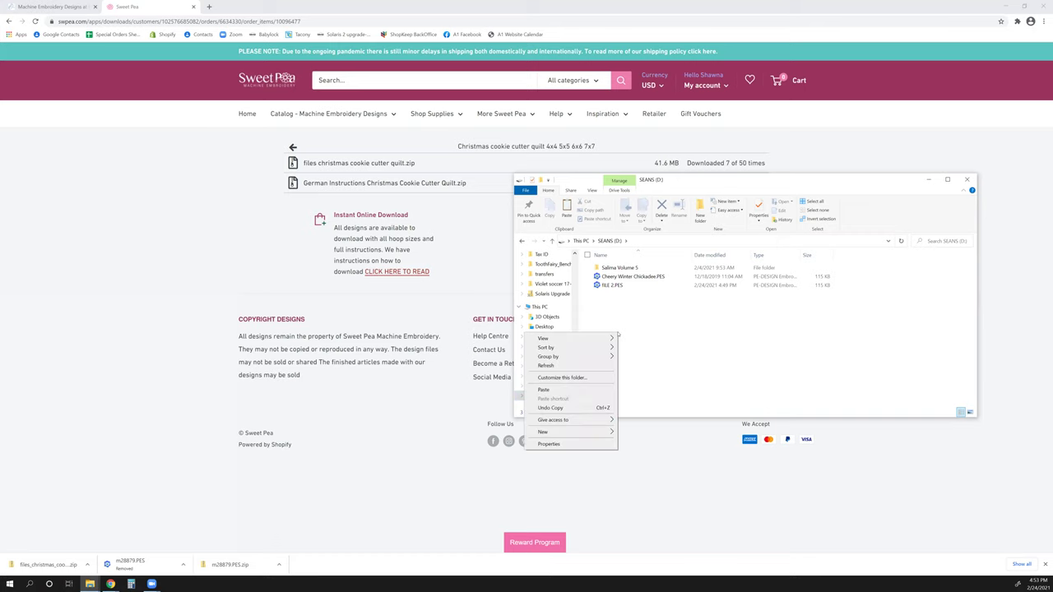
{"action": "mouse_move", "coordinate": [568, 432]}
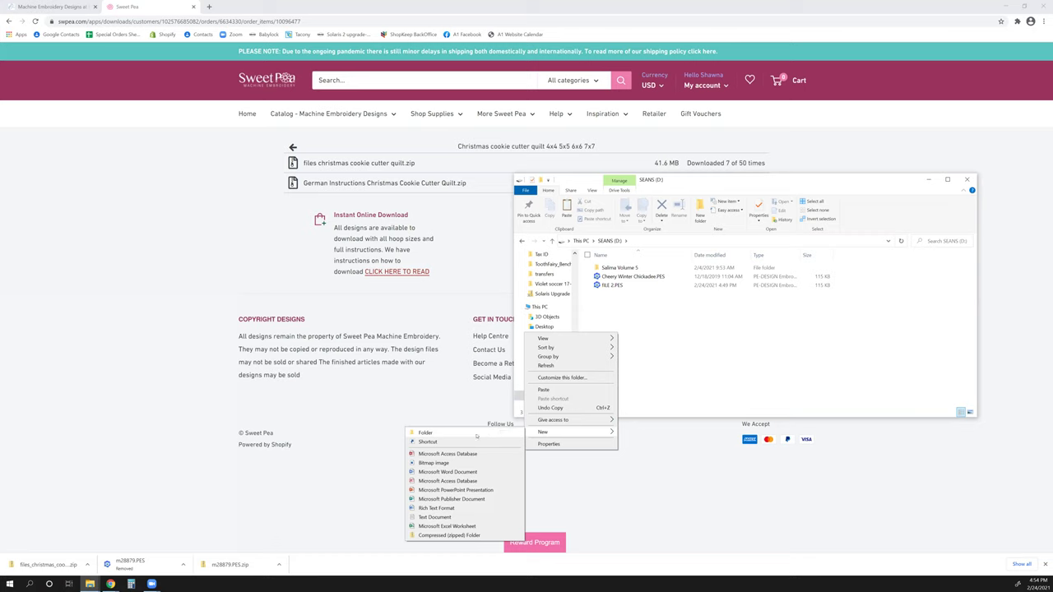
{"action": "left_click", "coordinate": [476, 436]}
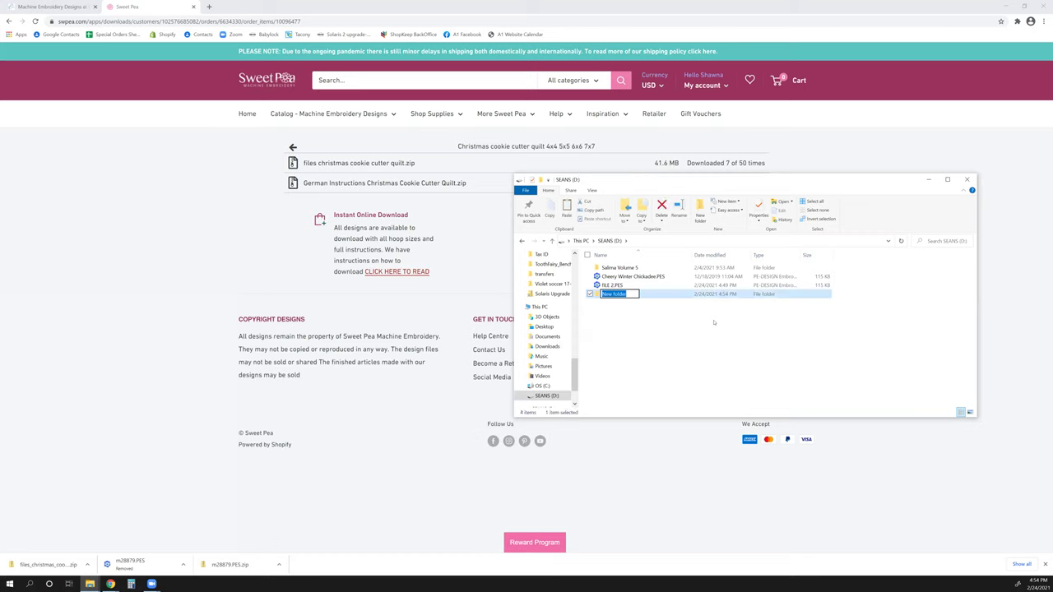
{"action": "type", "text": "Cookie Cutter 4x4"}
{"action": "left_click", "coordinate": [669, 298]}
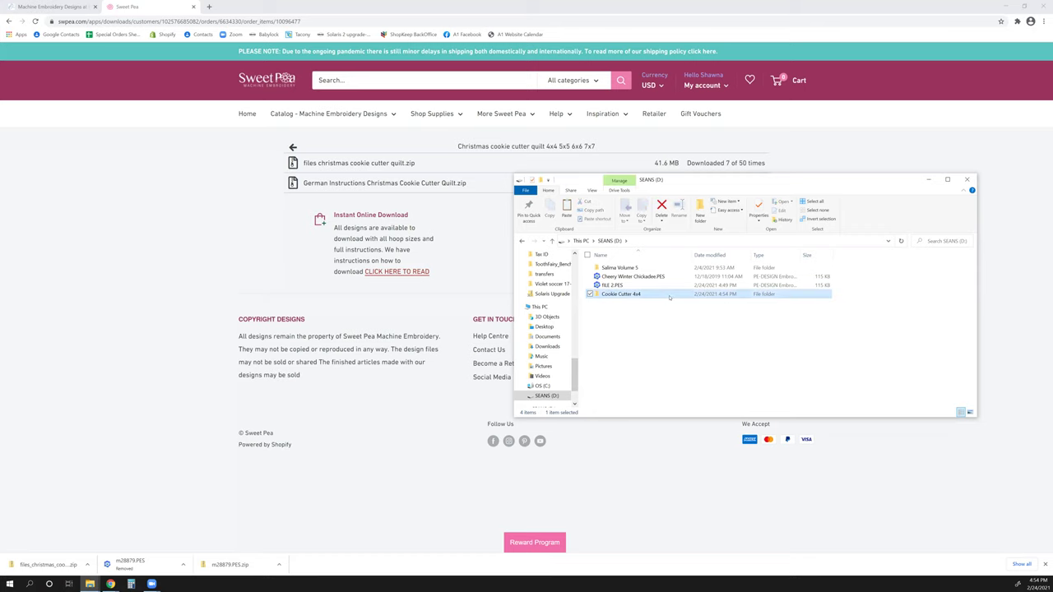
- Paste candle 4x4.pes into the Cookie Cutter 4x4 folder
{"action": "double_click", "coordinate": [669, 296]}
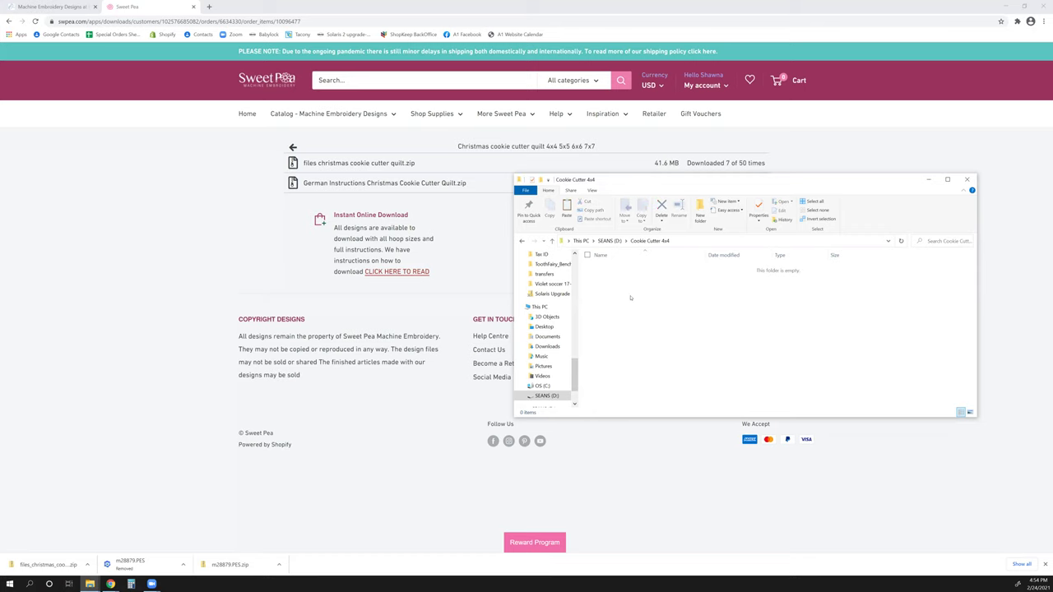
{"action": "right_click", "coordinate": [630, 298]}
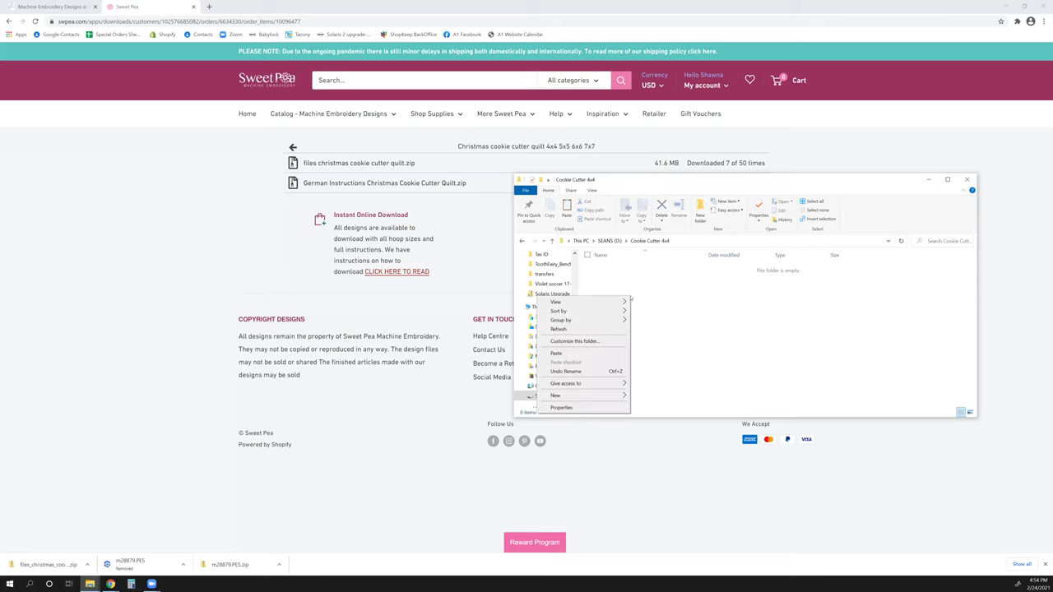
{"action": "left_click", "coordinate": [591, 353]}
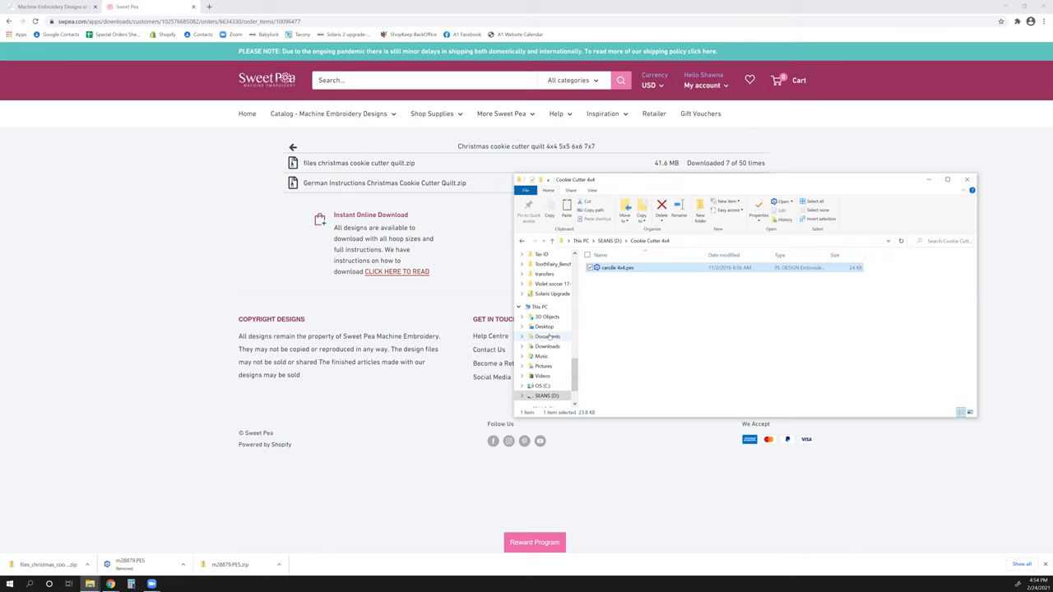
- Return to Downloads and open the bauble 4x4 folder within the Christmas cookie cutter quilt zip's 4x4 folder
{"action": "scroll", "coordinate": [549, 337], "scroll_direction": "down", "scroll_amount": 5}
{"action": "scroll", "coordinate": [549, 335], "scroll_direction": "up", "scroll_amount": 5}
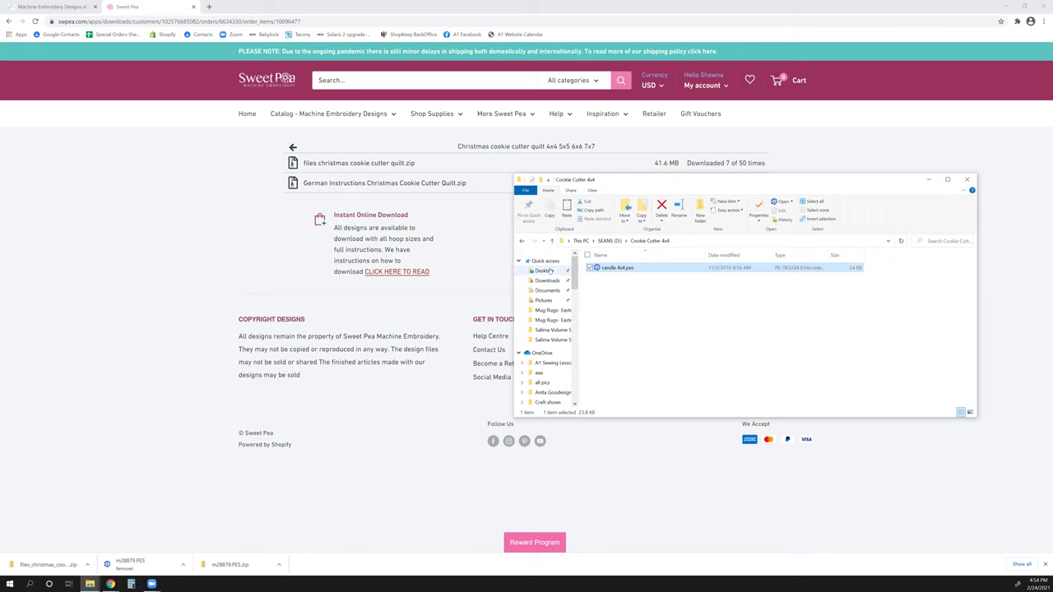
{"action": "left_click", "coordinate": [547, 280]}
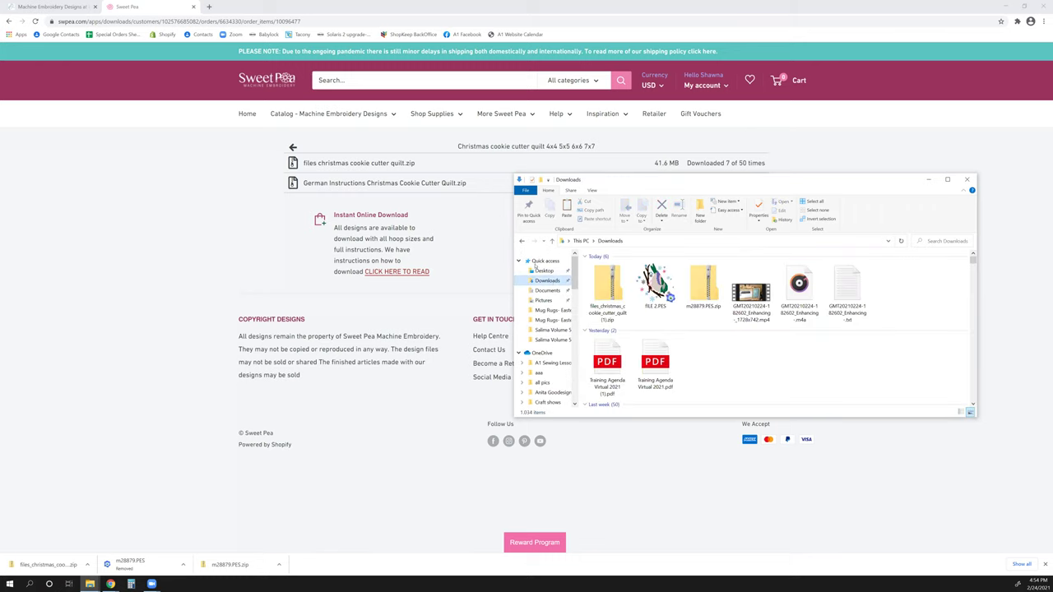
{"action": "double_click", "coordinate": [605, 283]}
{"action": "double_click", "coordinate": [633, 269]}
{"action": "double_click", "coordinate": [637, 269]}
{"action": "double_click", "coordinate": [632, 268]}
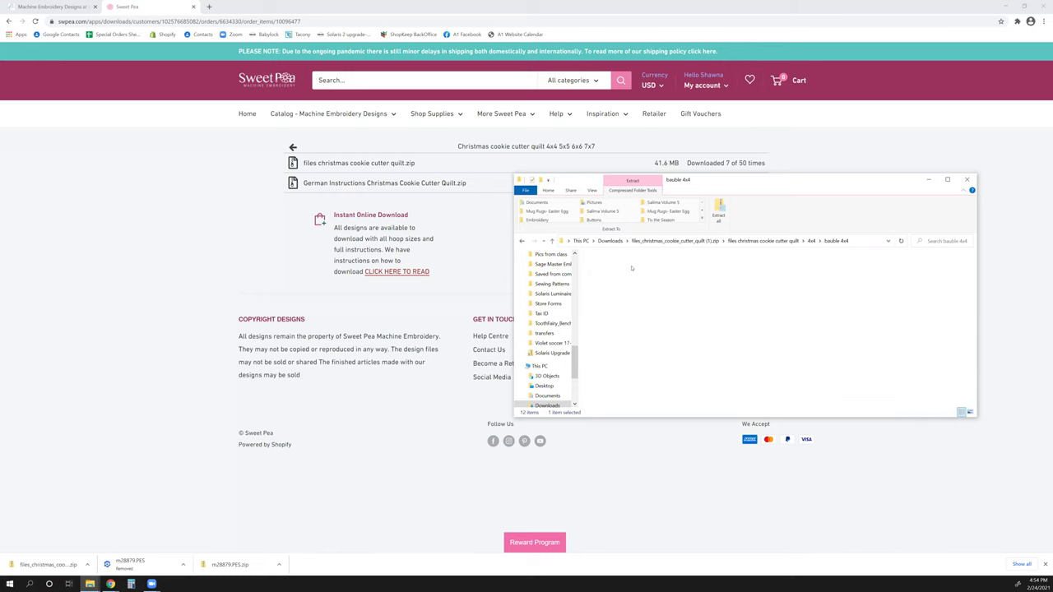
- Search the bauble 4x4 folder for .pes files and copy bauble 4x4.pes to the clipboard
{"action": "left_click", "coordinate": [932, 241]}
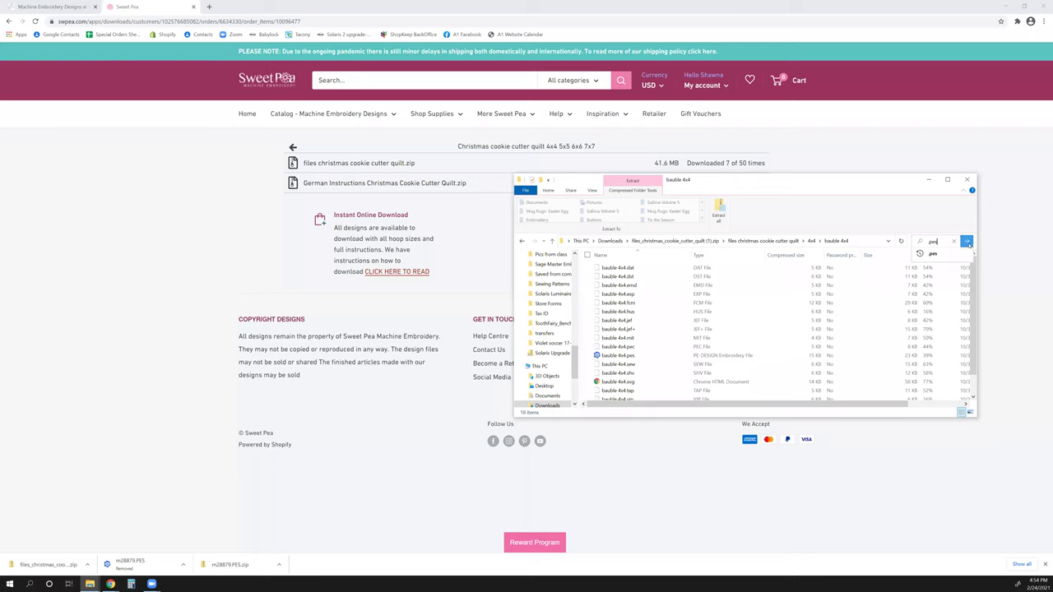
{"action": "left_click", "coordinate": [966, 241]}
{"action": "left_click", "coordinate": [657, 271]}
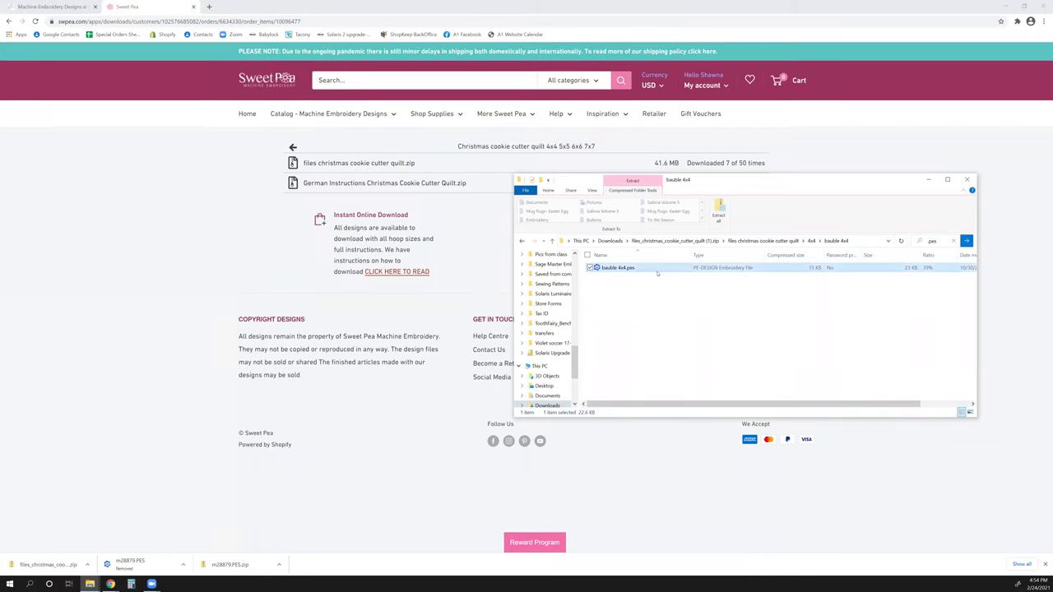
{"action": "right_click", "coordinate": [658, 272]}
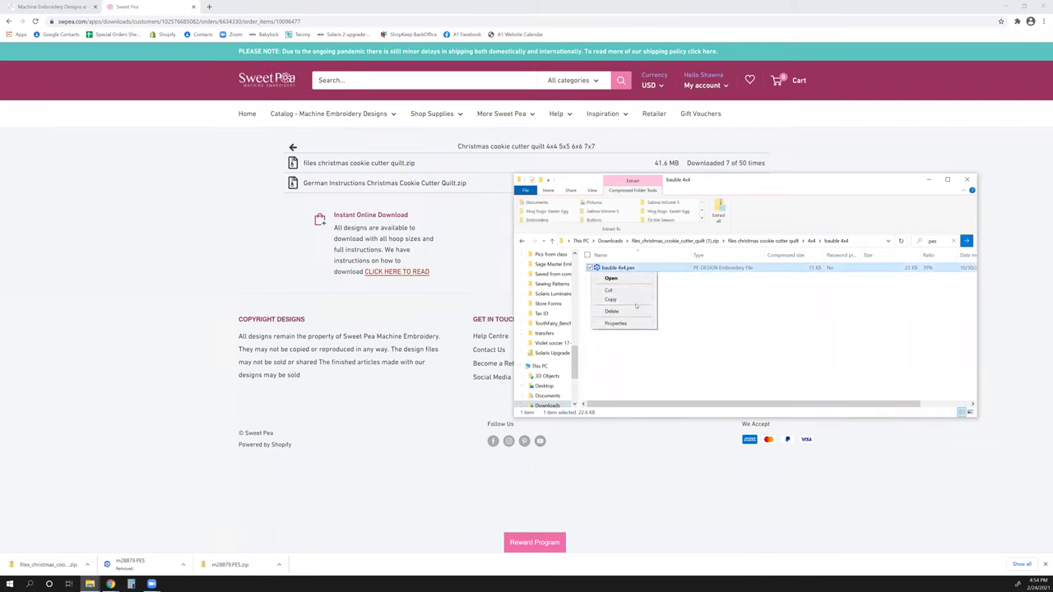
{"action": "left_click", "coordinate": [636, 301]}
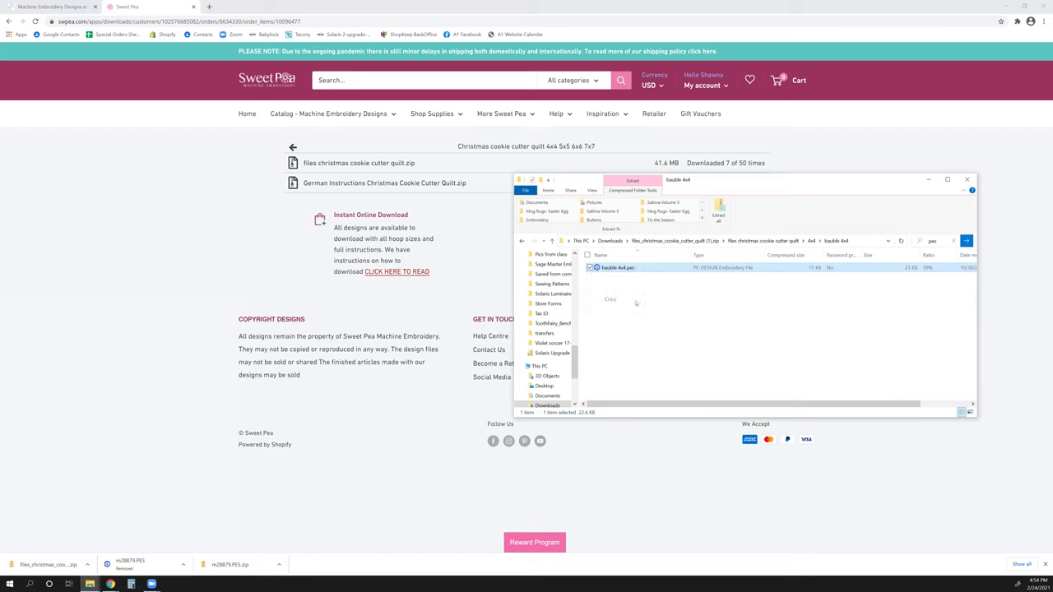
- Paste bauble 4x4.pes into the Cookie Cutter 4x4 folder on the D: drive
{"action": "scroll", "coordinate": [543, 354], "scroll_direction": "down", "scroll_amount": 3}
{"action": "left_click", "coordinate": [534, 369]}
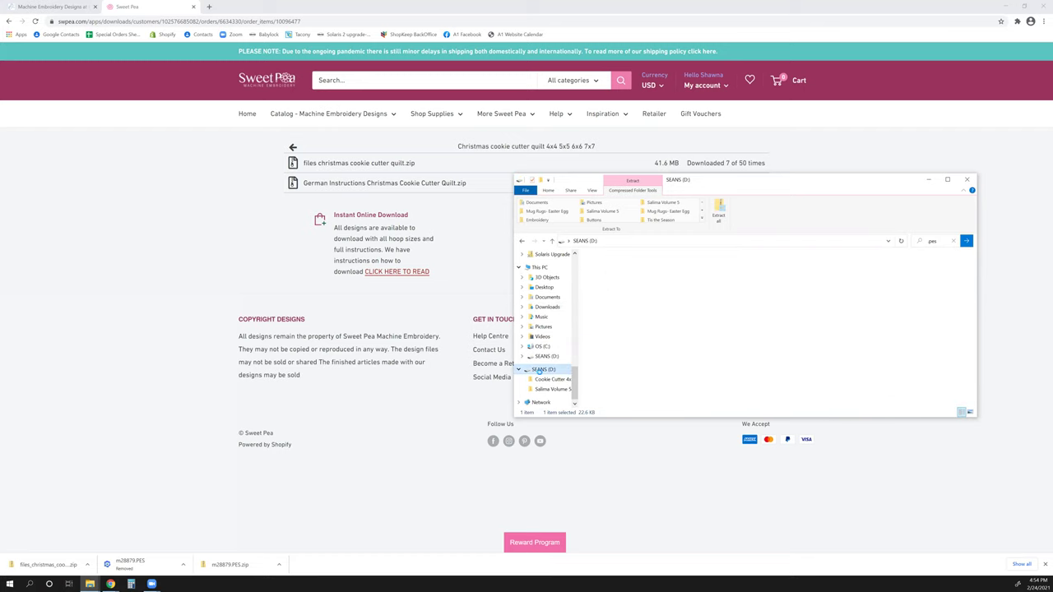
{"action": "left_click", "coordinate": [629, 306]}
{"action": "double_click", "coordinate": [629, 306]}
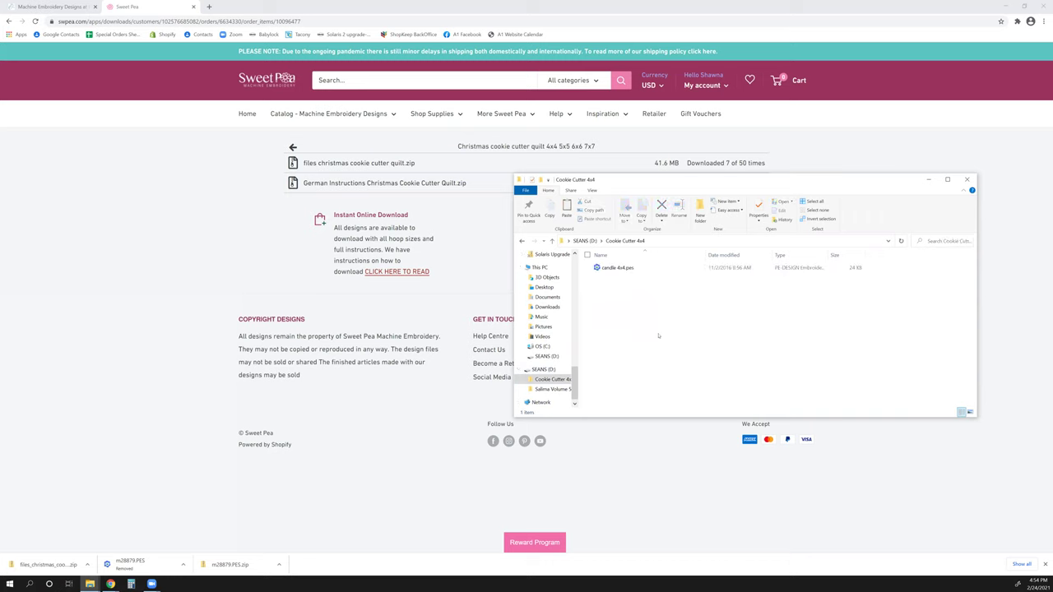
{"action": "right_click", "coordinate": [658, 336]}
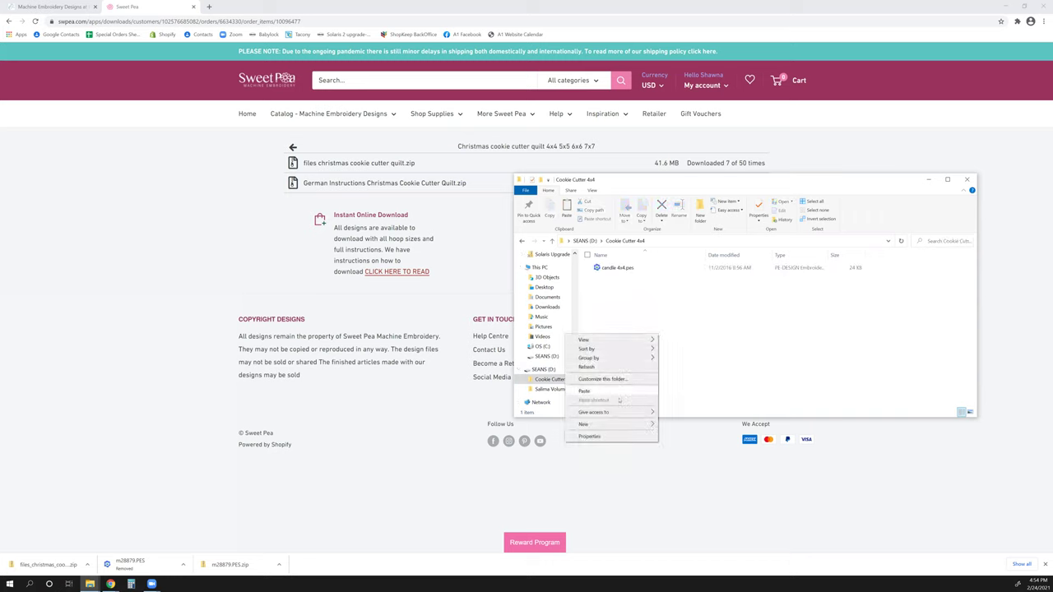
{"action": "left_click", "coordinate": [584, 391]}
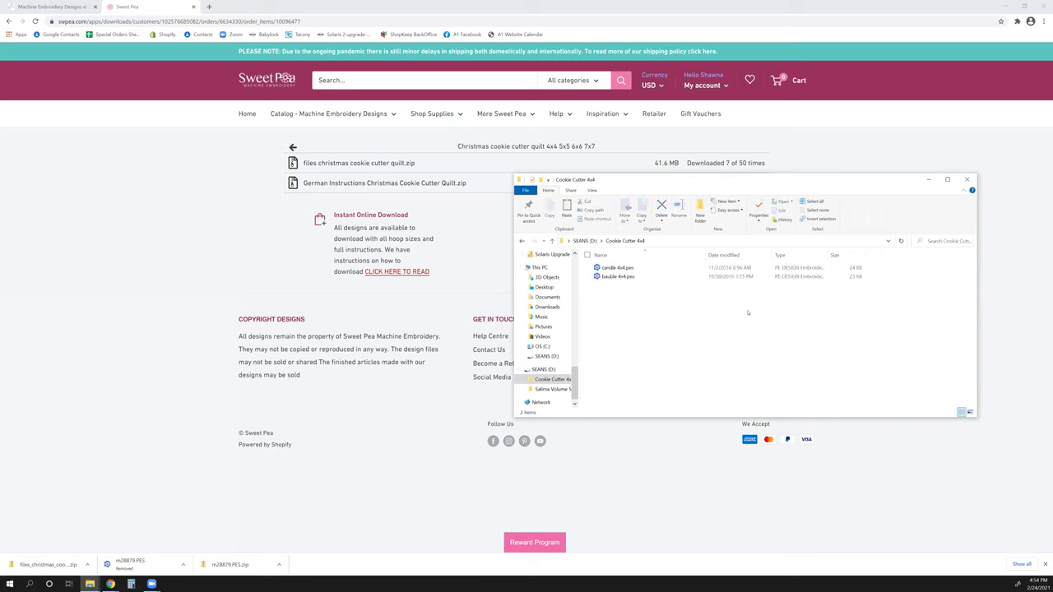
- Return to Downloads and open the dove 4x4 folder within the Christmas cookie cutter quilt zip's 4x4 folder
{"action": "scroll", "coordinate": [533, 319], "scroll_direction": "up", "scroll_amount": 10}
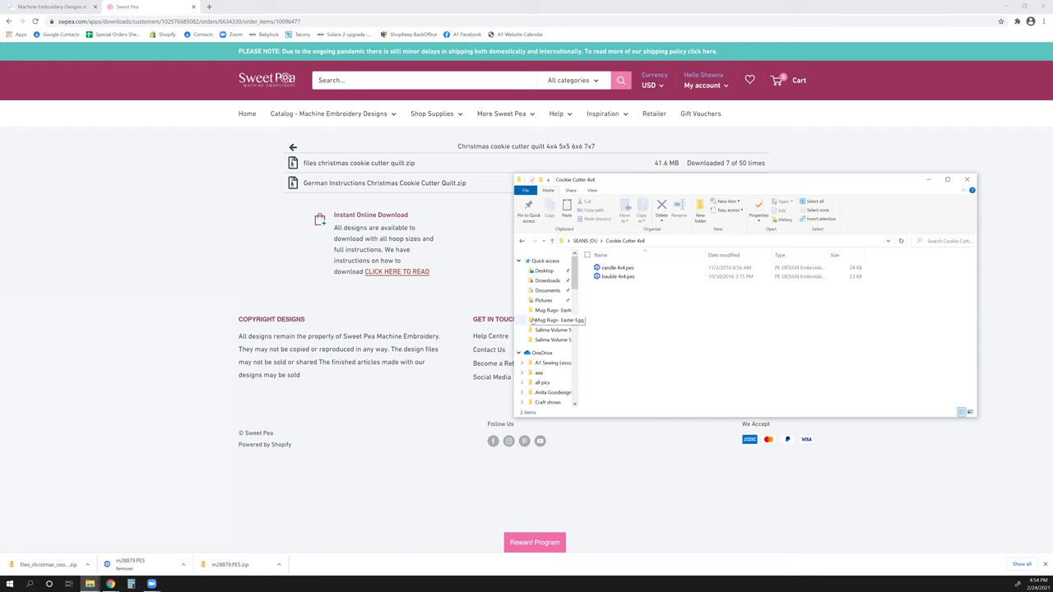
{"action": "left_click", "coordinate": [547, 281]}
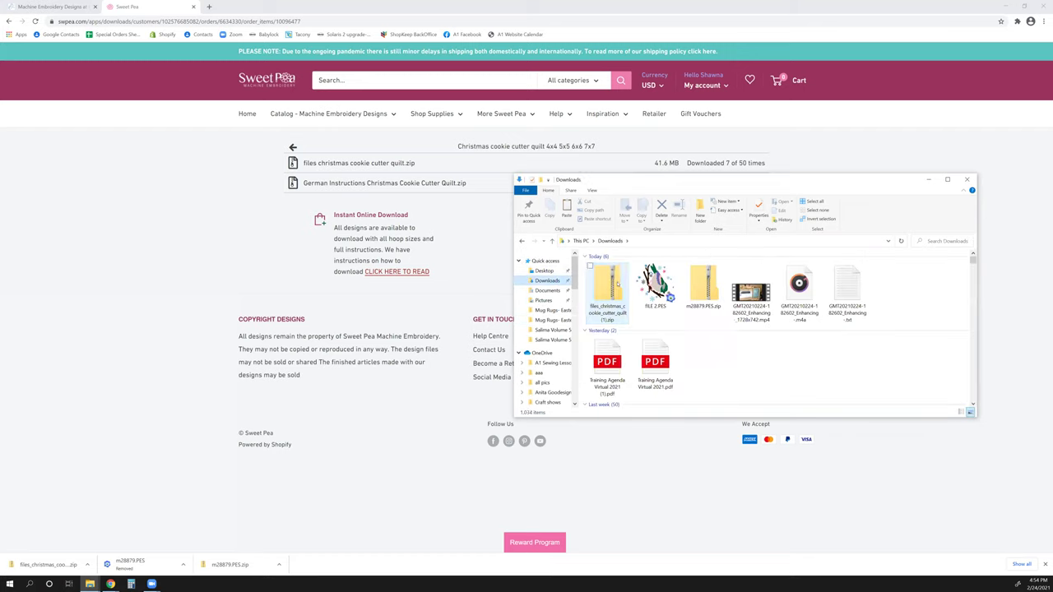
{"action": "left_click", "coordinate": [615, 283]}
{"action": "double_click", "coordinate": [615, 283]}
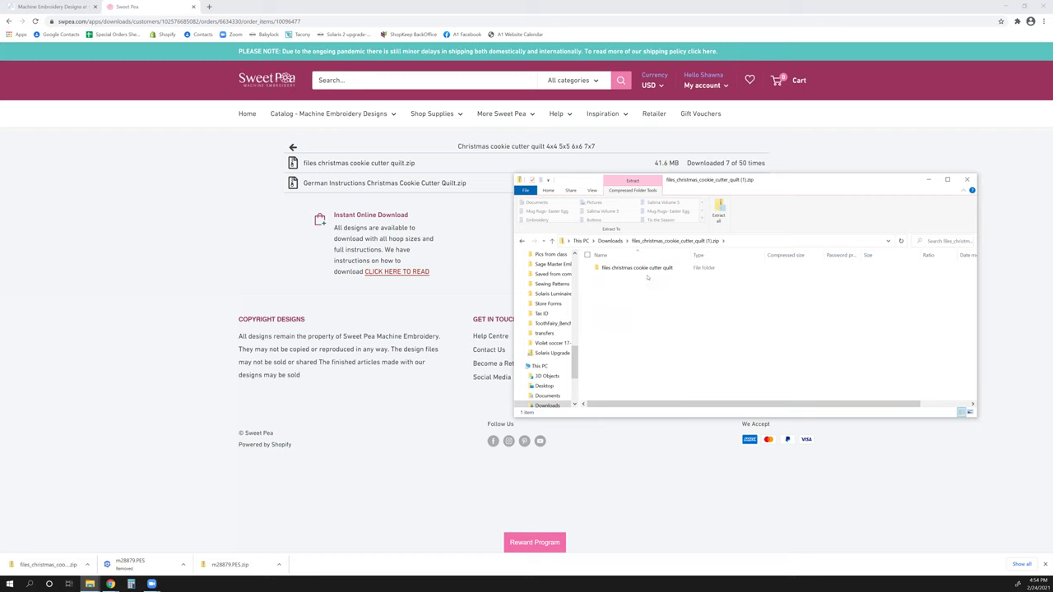
{"action": "left_click", "coordinate": [642, 268]}
{"action": "double_click", "coordinate": [642, 269]}
{"action": "double_click", "coordinate": [642, 268]}
{"action": "double_click", "coordinate": [631, 286]}
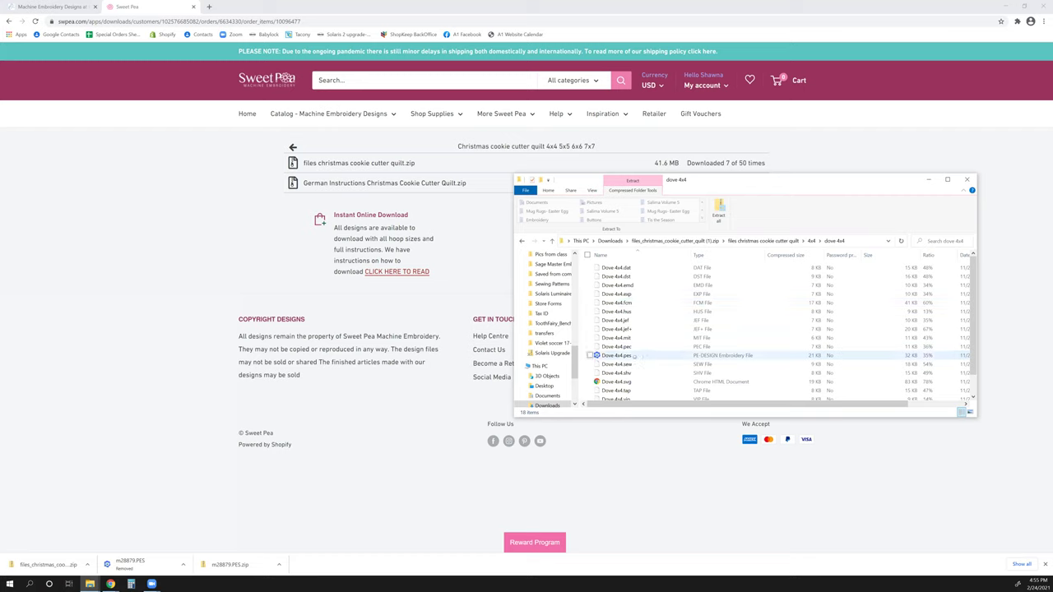
- Copy Dove 4x4.pes from the zip into the Cookie Cutter 4x4 folder on the D: drive
{"action": "left_click", "coordinate": [633, 357]}
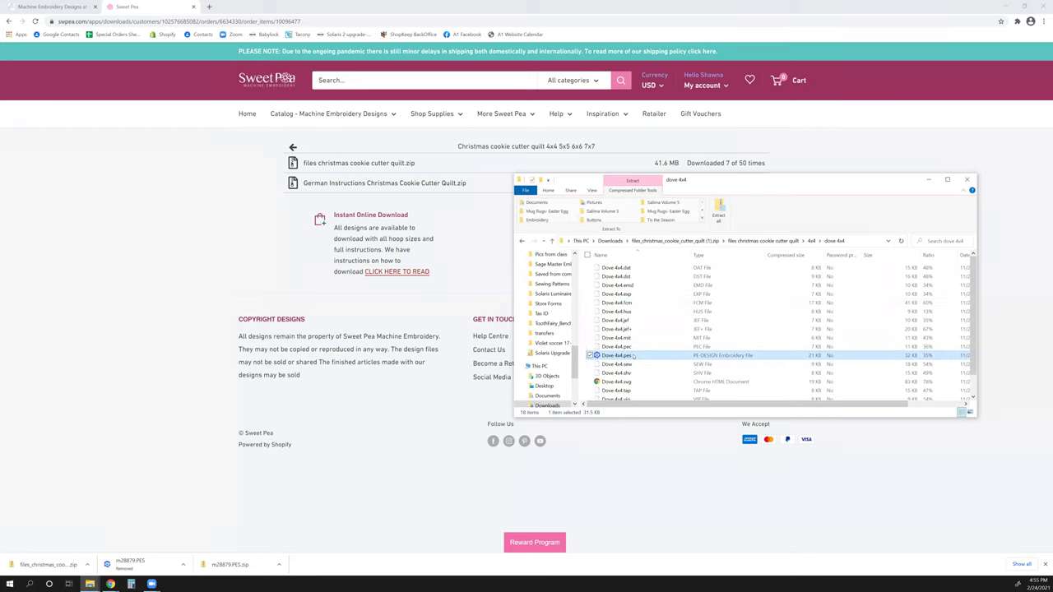
{"action": "right_click", "coordinate": [633, 355]}
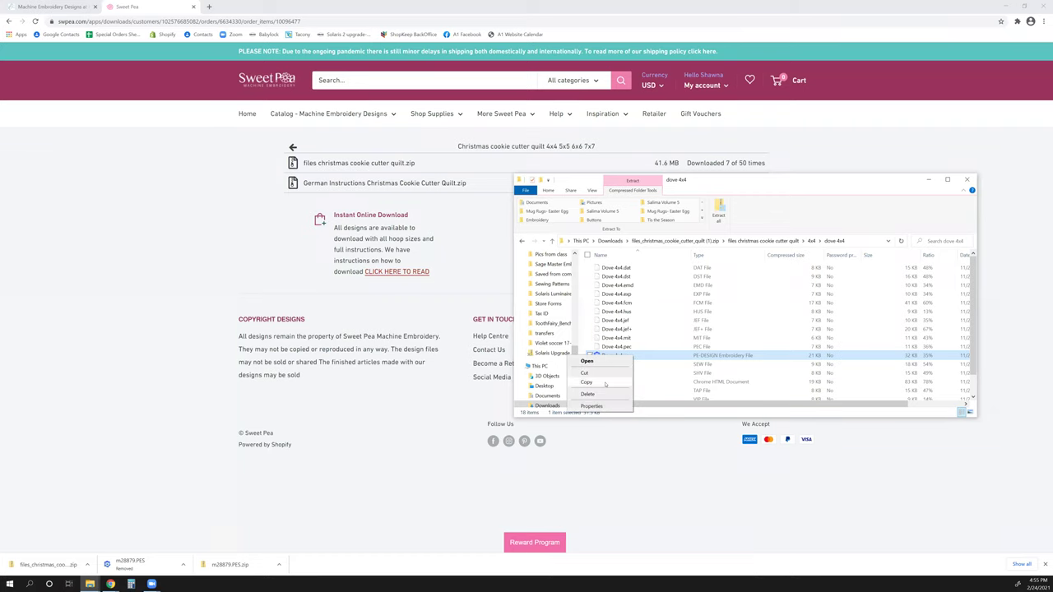
{"action": "left_click", "coordinate": [606, 384]}
{"action": "scroll", "coordinate": [545, 376], "scroll_direction": "down", "scroll_amount": 3}
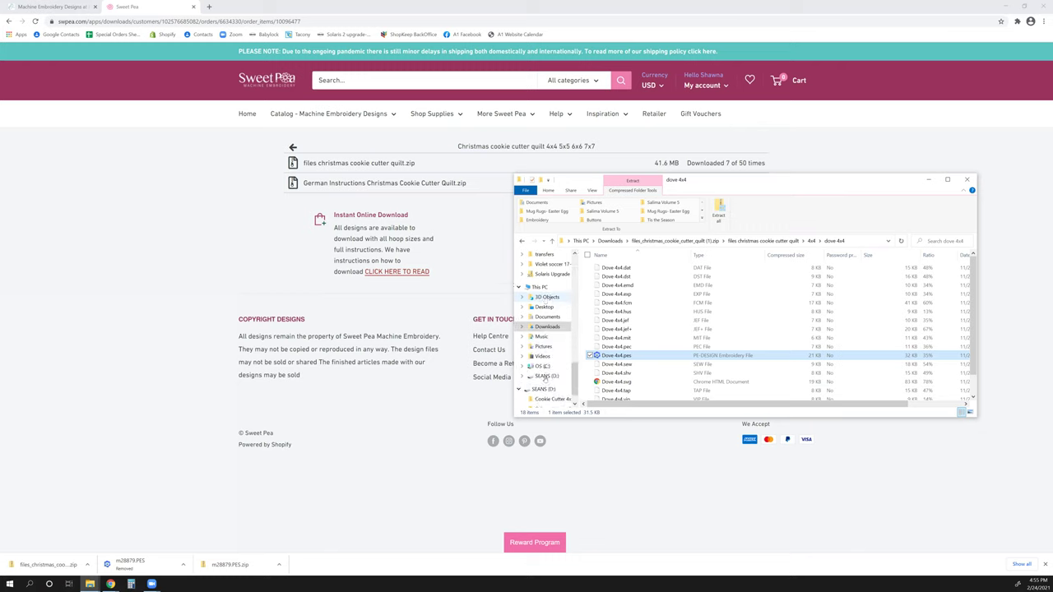
{"action": "left_click", "coordinate": [546, 376]}
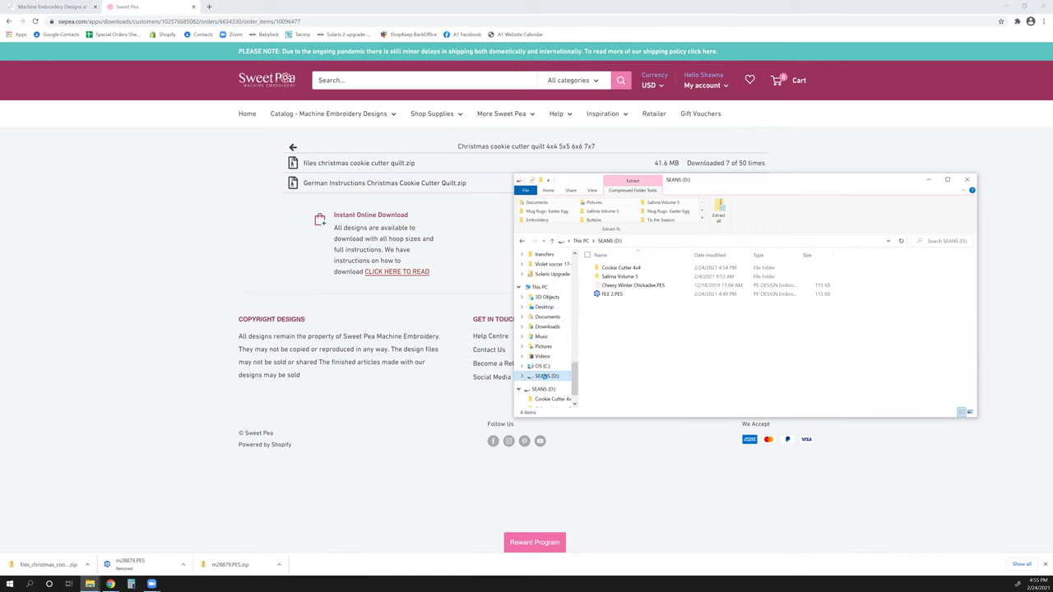
{"action": "double_click", "coordinate": [650, 268]}
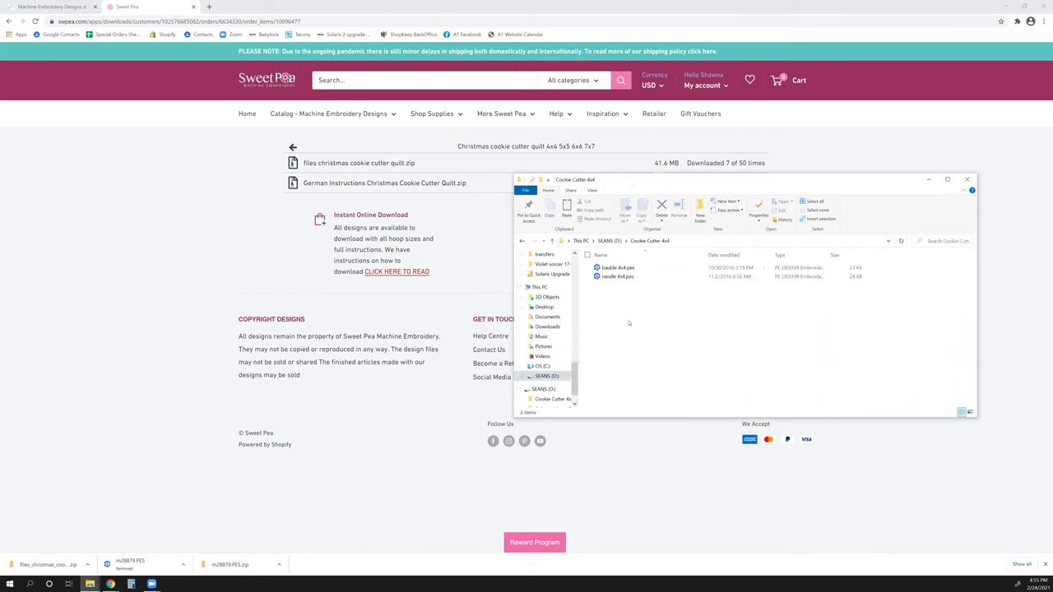
{"action": "right_click", "coordinate": [628, 322]}
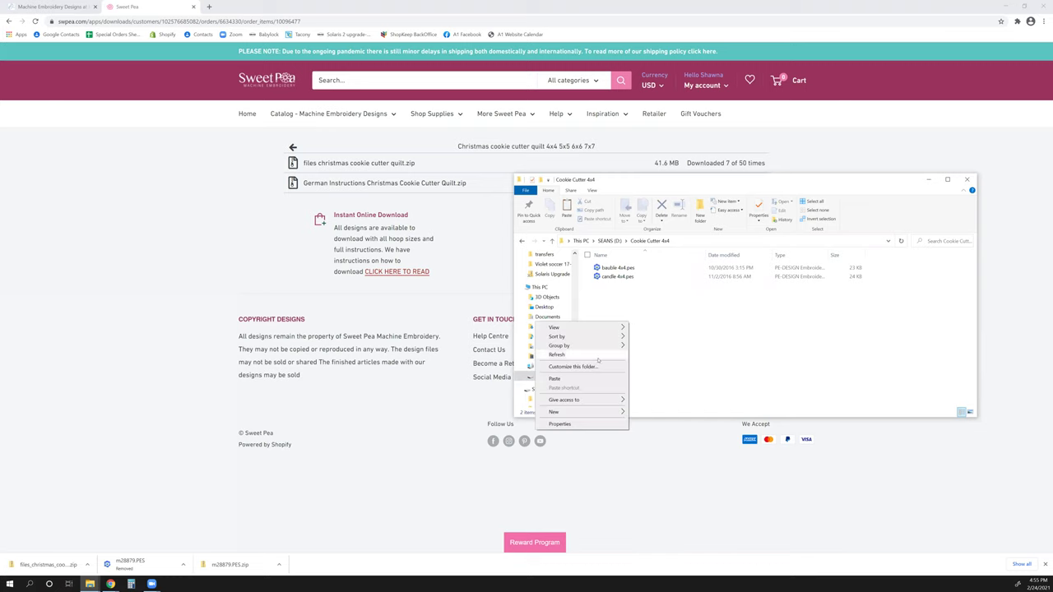
{"action": "left_click", "coordinate": [582, 377]}
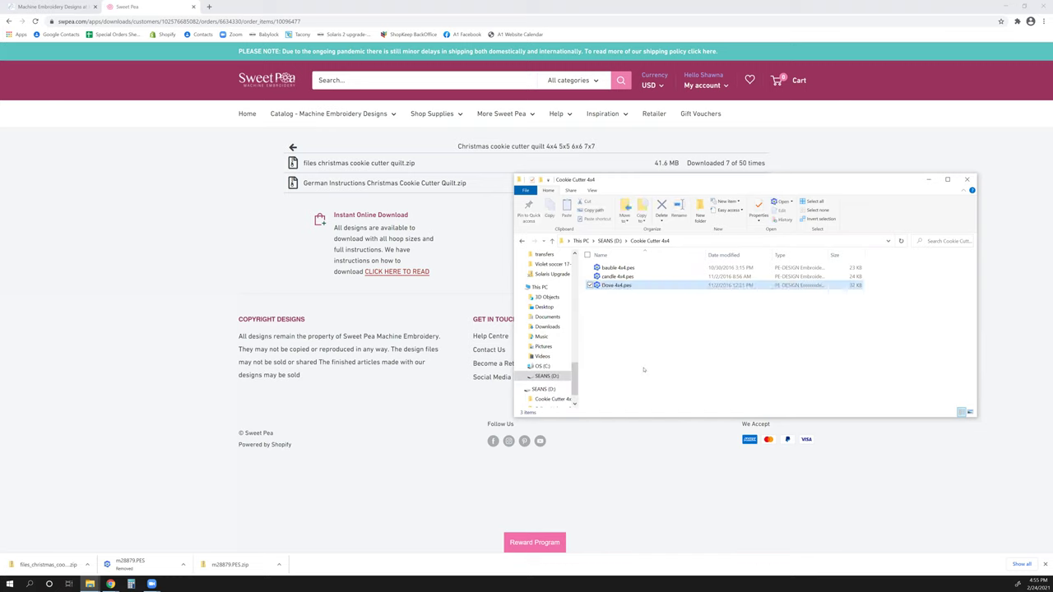
{"action": "left_click", "coordinate": [557, 401]}
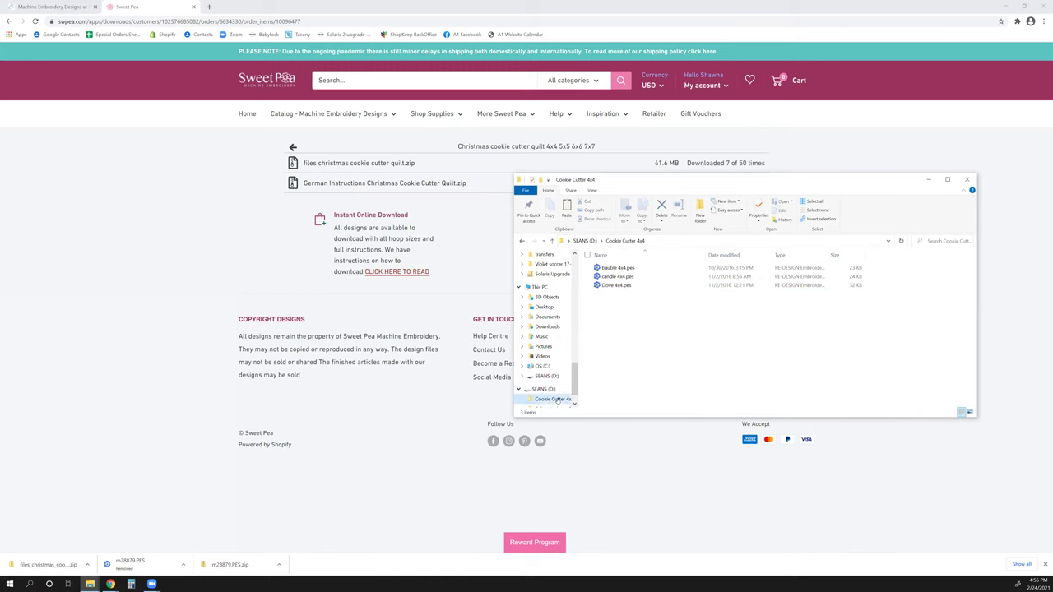
- Go back to Downloads and open the candy cane 4x4 folder within the Christmas cookie cutter quilt zip's 4x4 folder
{"action": "scroll", "coordinate": [555, 346], "scroll_direction": "up", "scroll_amount": 10}
{"action": "scroll", "coordinate": [566, 285], "scroll_direction": "up", "scroll_amount": 1}
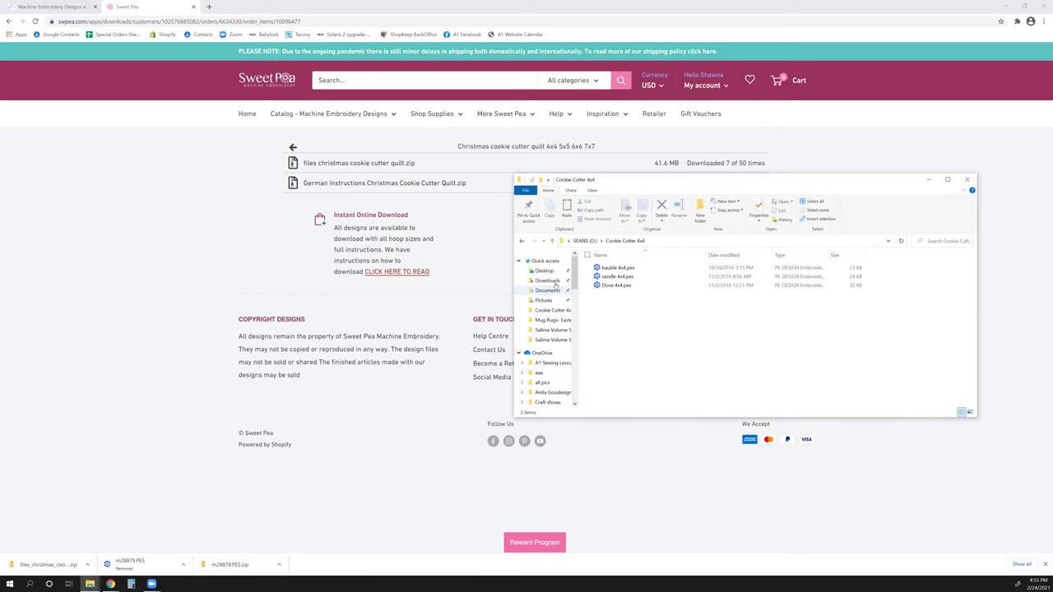
{"action": "left_click", "coordinate": [560, 281]}
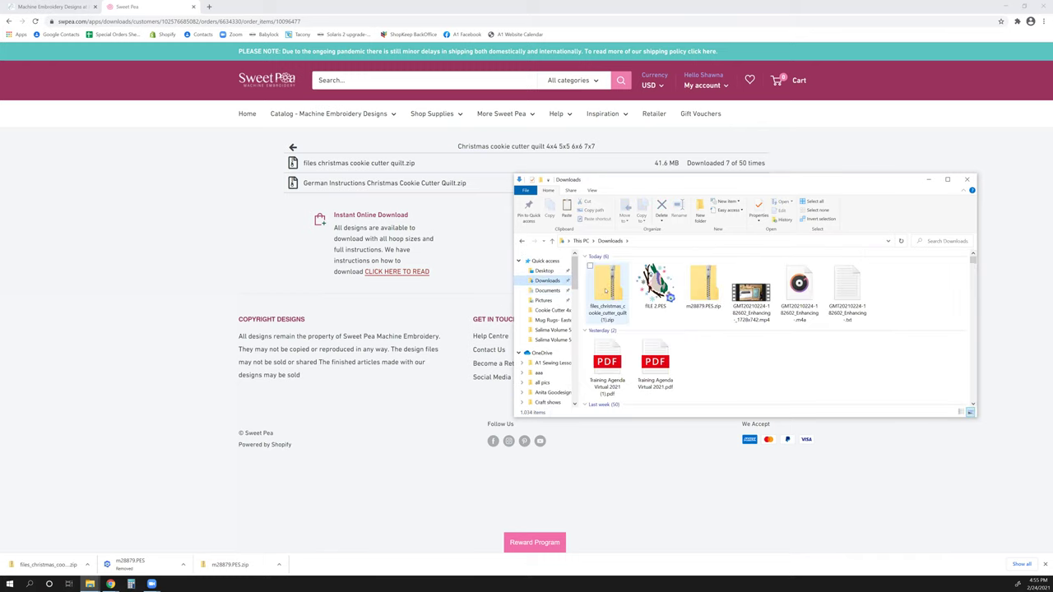
{"action": "double_click", "coordinate": [606, 288]}
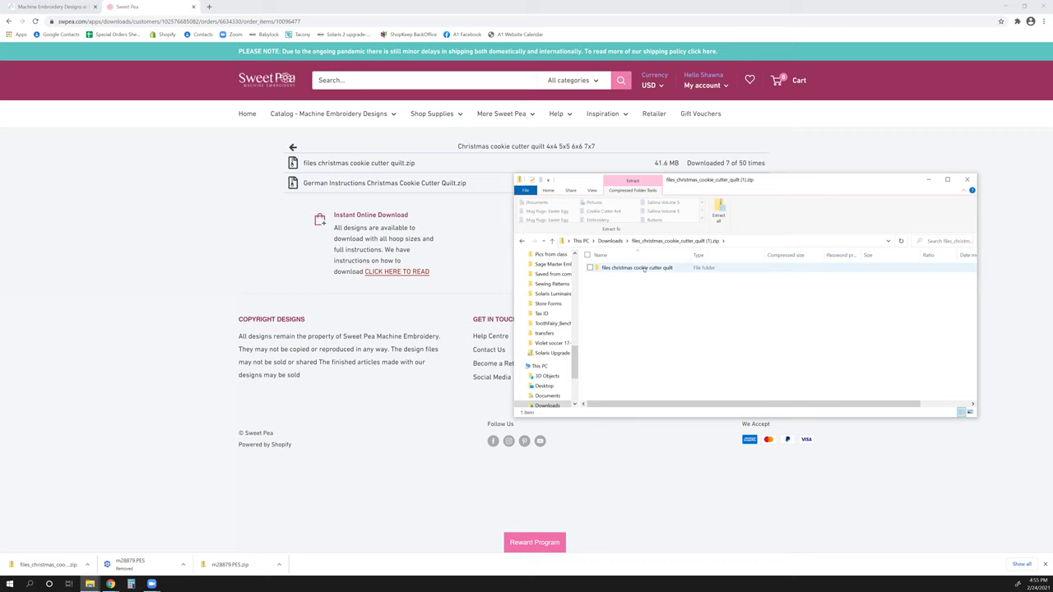
{"action": "double_click", "coordinate": [644, 268]}
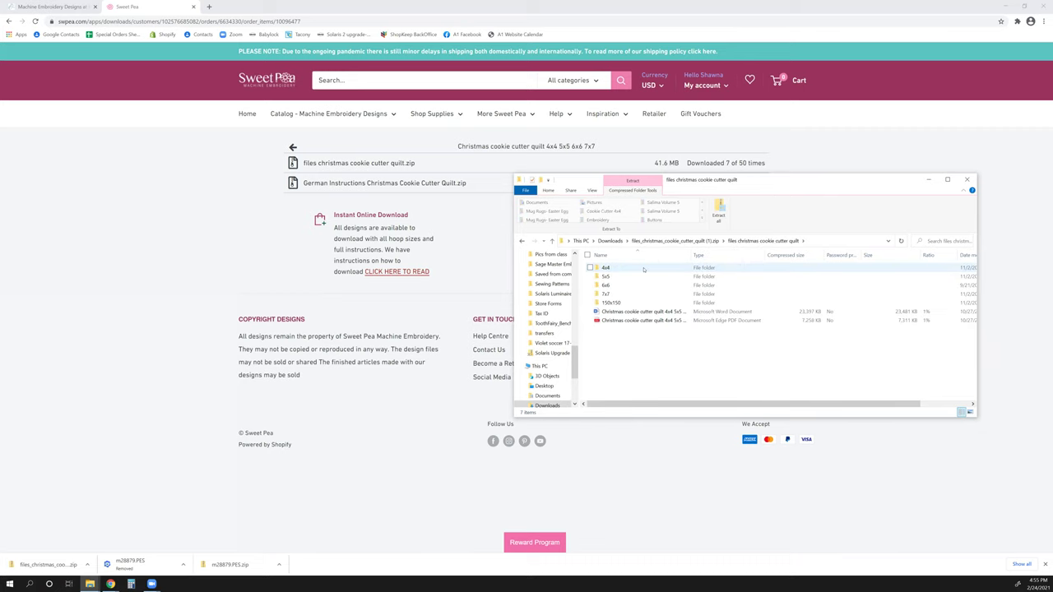
{"action": "double_click", "coordinate": [643, 268]}
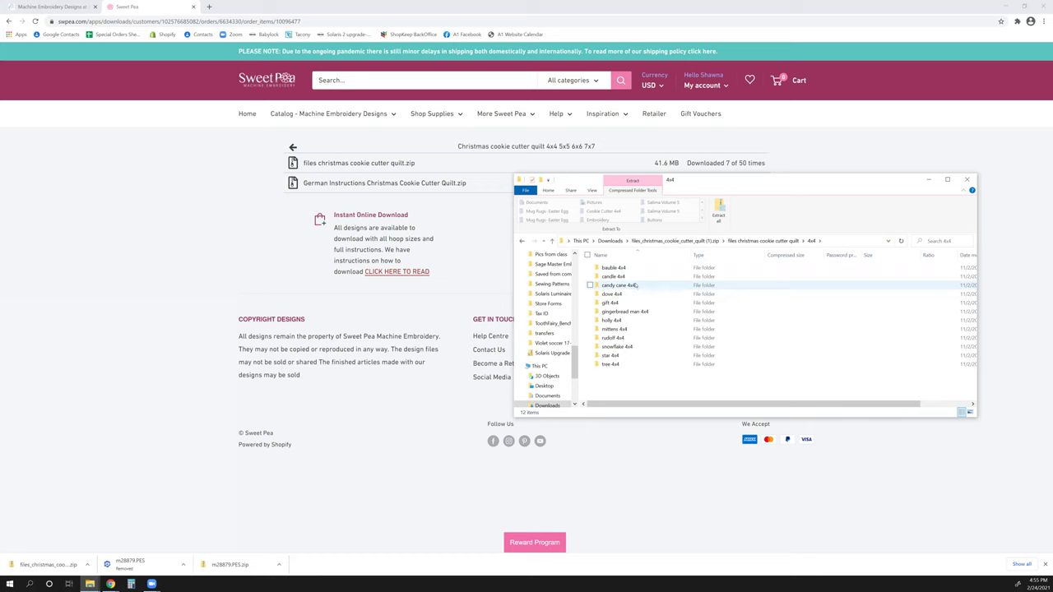
{"action": "double_click", "coordinate": [635, 285]}
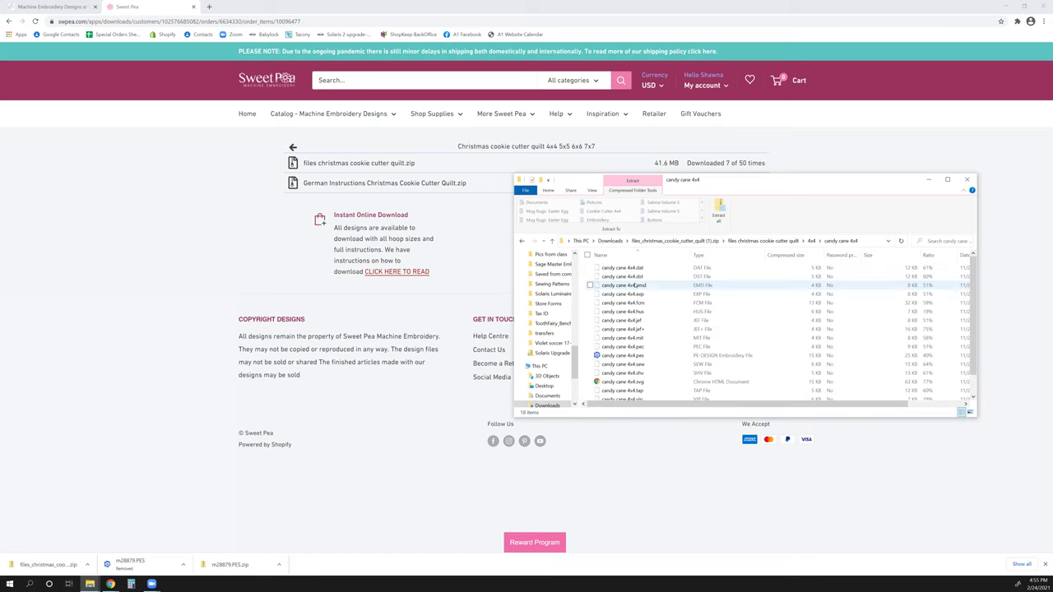
- Copy candy cane 4x4.pes from the zip into the D: drive's Cookie Cutter 4x4 folder, and return to the drive's root
{"action": "left_click", "coordinate": [654, 356]}
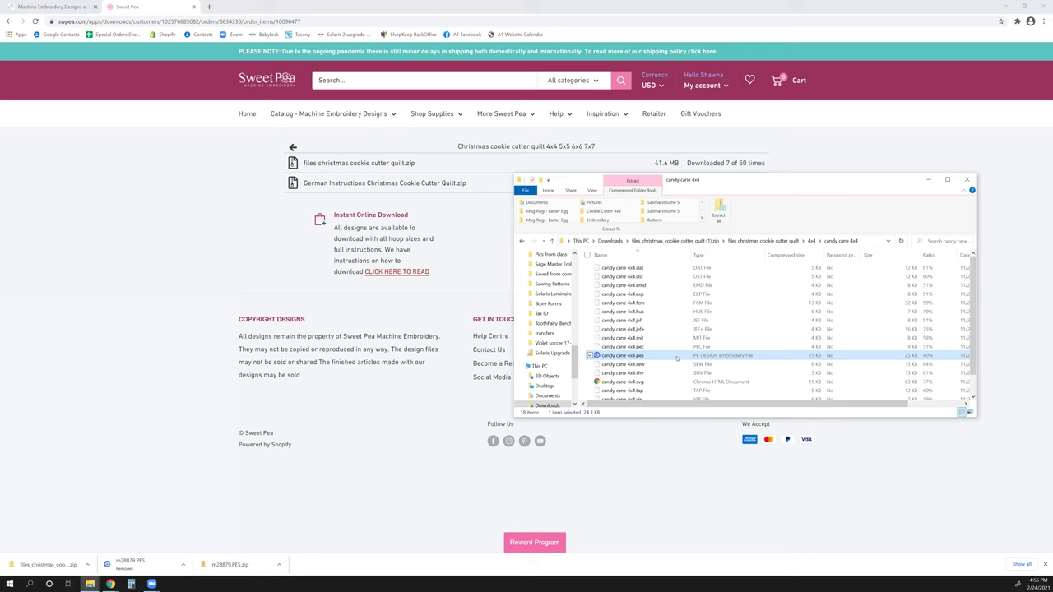
{"action": "right_click", "coordinate": [677, 359]}
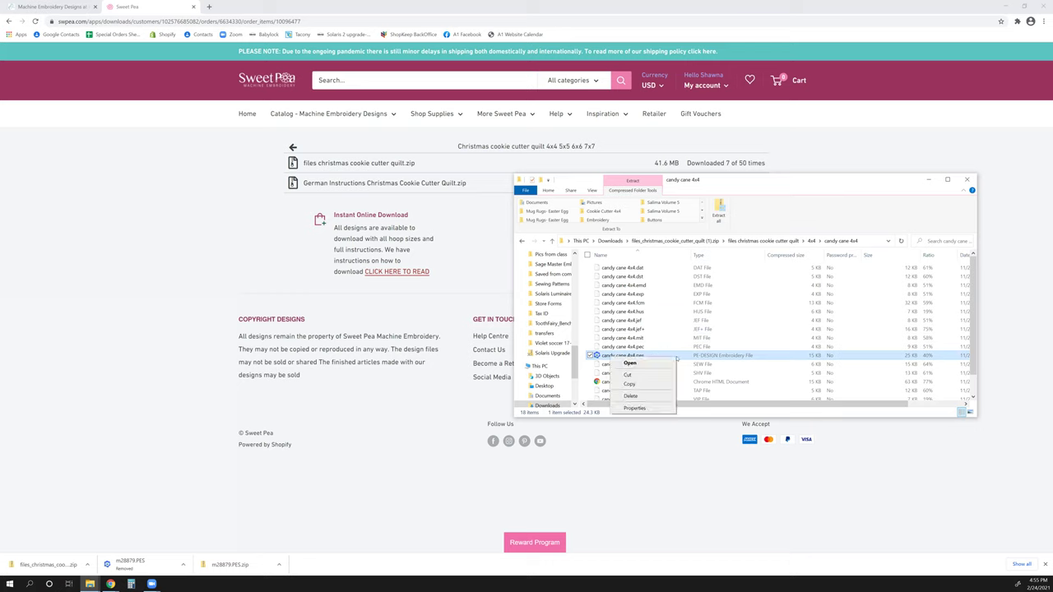
{"action": "left_click", "coordinate": [650, 385]}
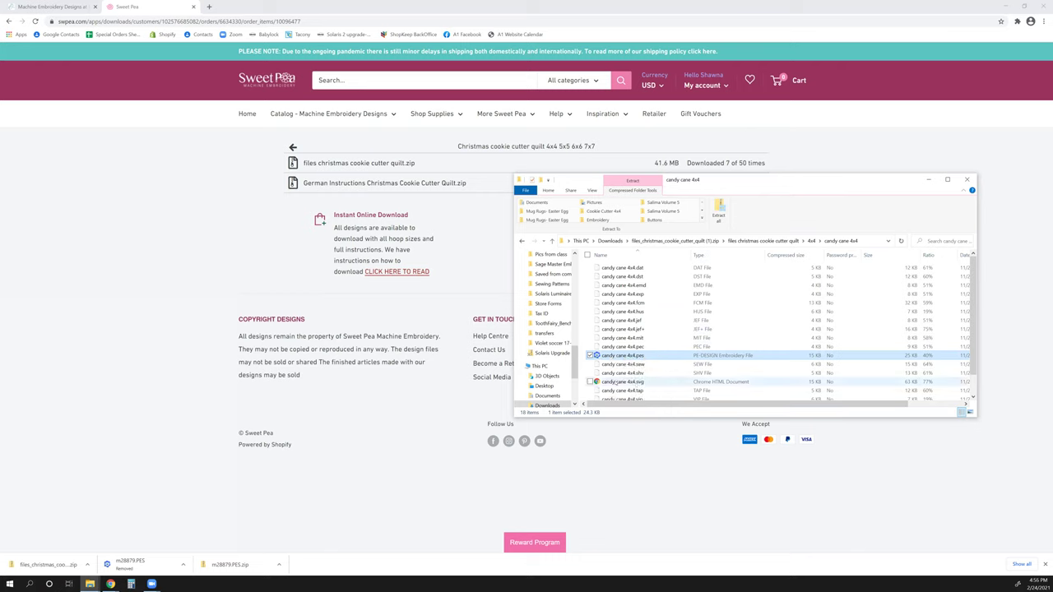
{"action": "scroll", "coordinate": [544, 354], "scroll_direction": "down", "scroll_amount": 4}
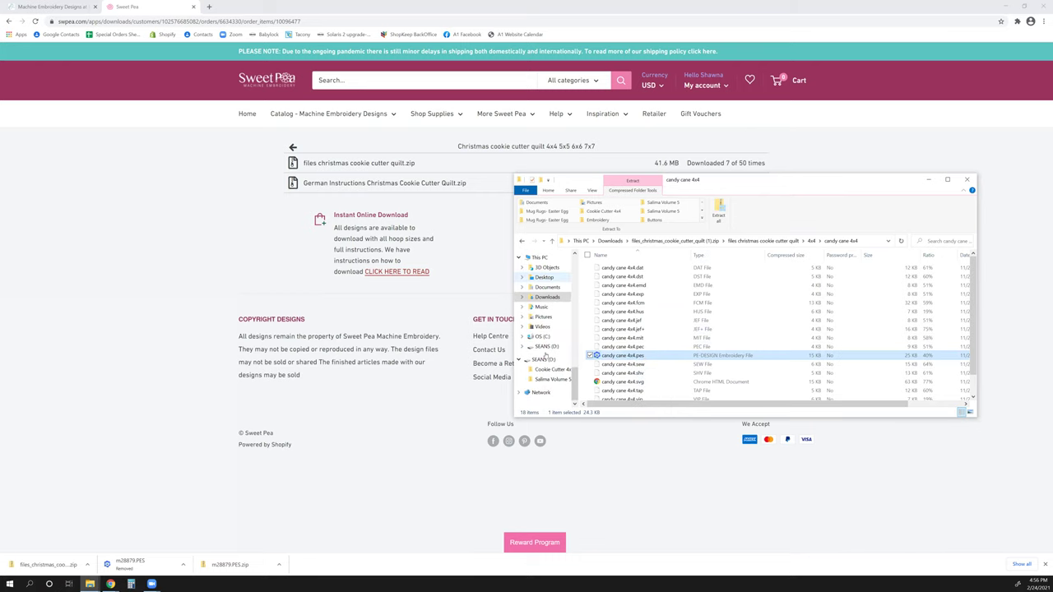
{"action": "left_click", "coordinate": [544, 360]}
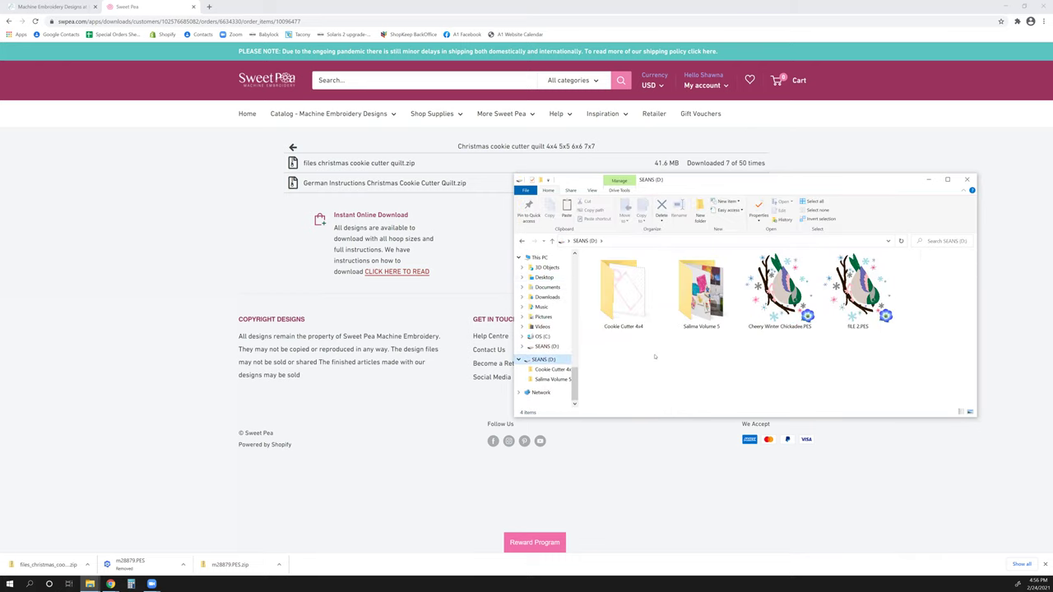
{"action": "double_click", "coordinate": [625, 306]}
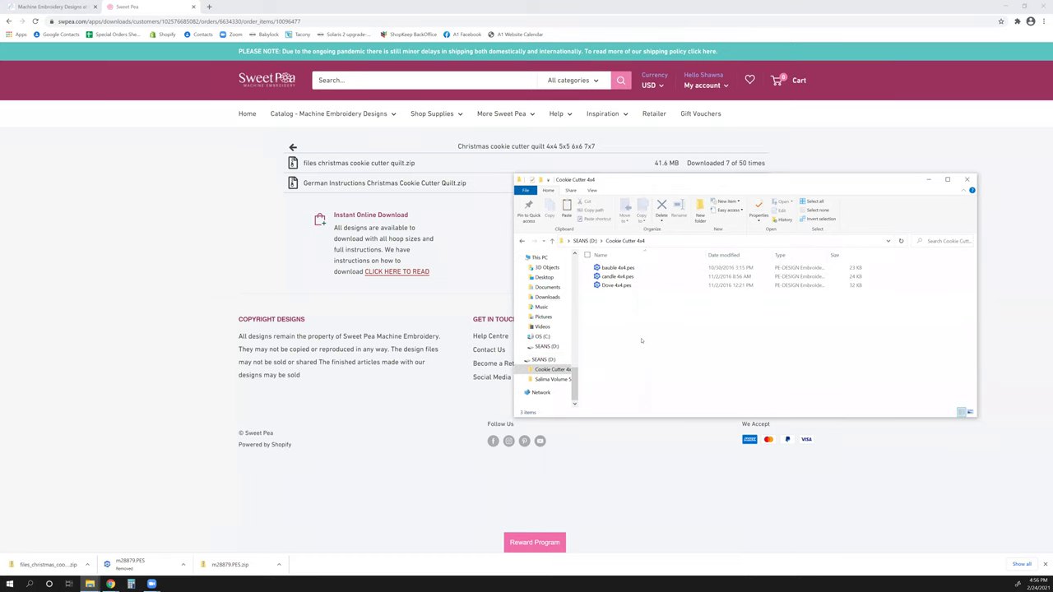
{"action": "right_click", "coordinate": [642, 339]}
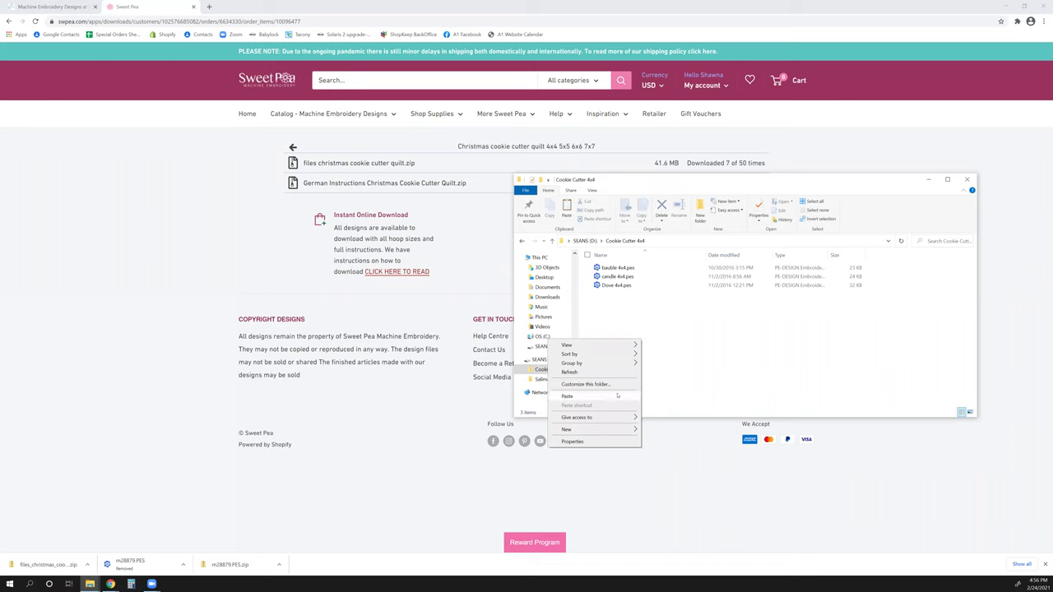
{"action": "left_click", "coordinate": [648, 358]}
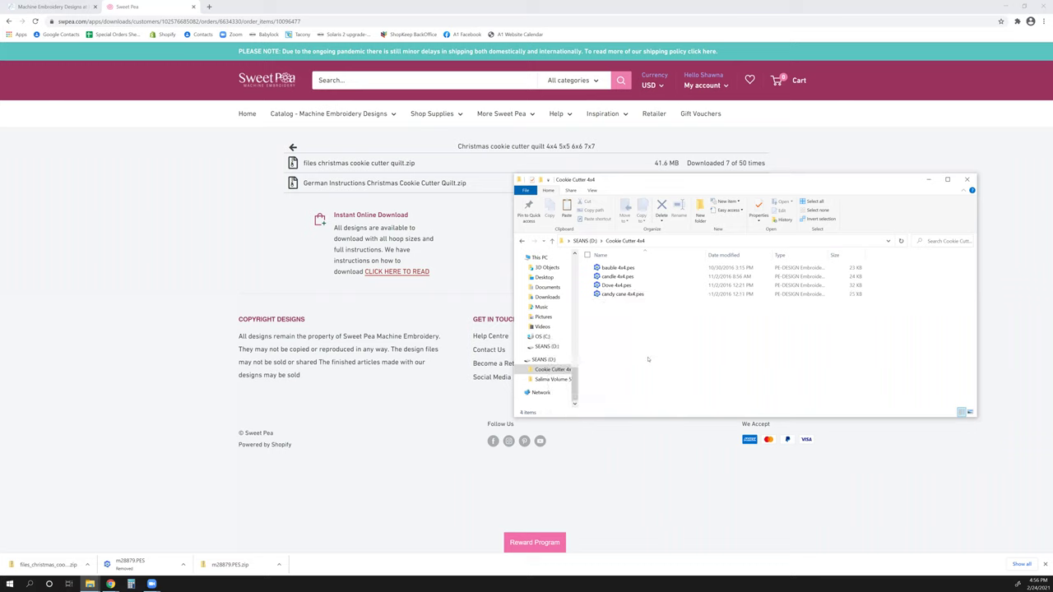
{"action": "left_click", "coordinate": [547, 359]}
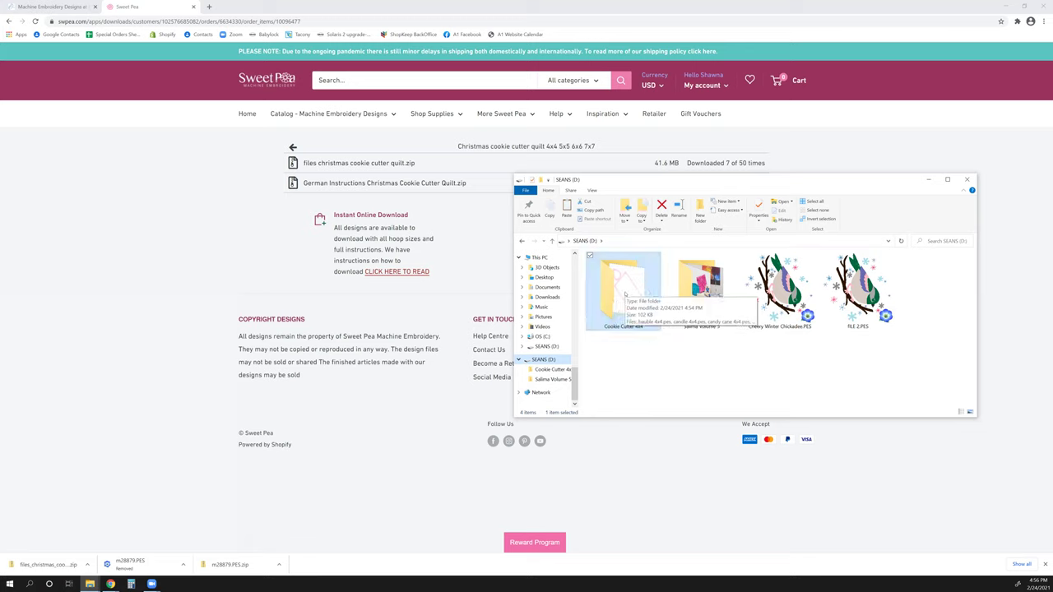
- Open the Christmas cookie cutter quilt zip in Downloads
{"action": "scroll", "coordinate": [547, 282], "scroll_direction": "up", "scroll_amount": 10}
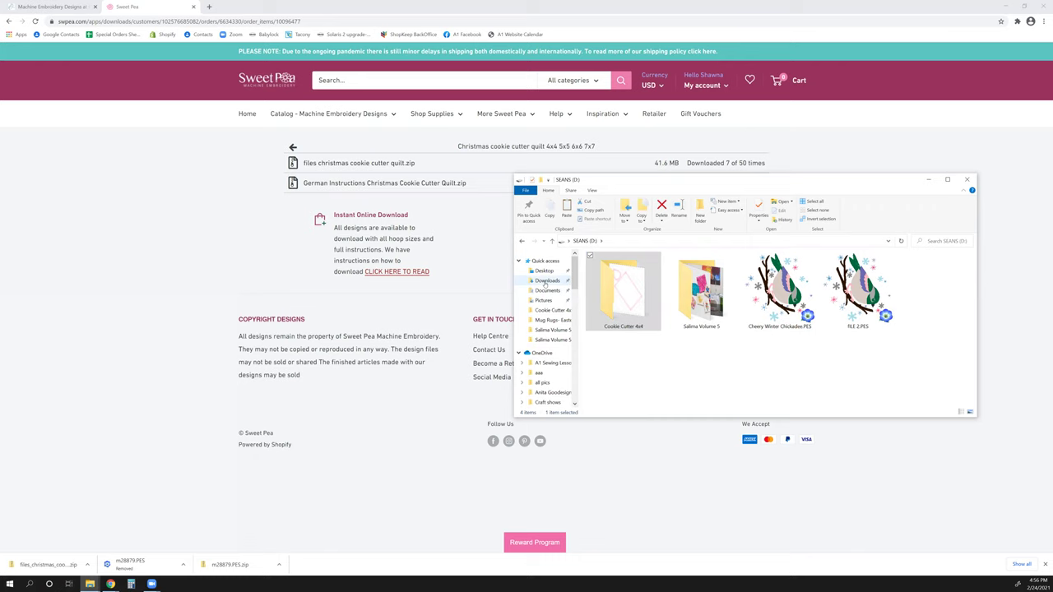
{"action": "left_click", "coordinate": [547, 280]}
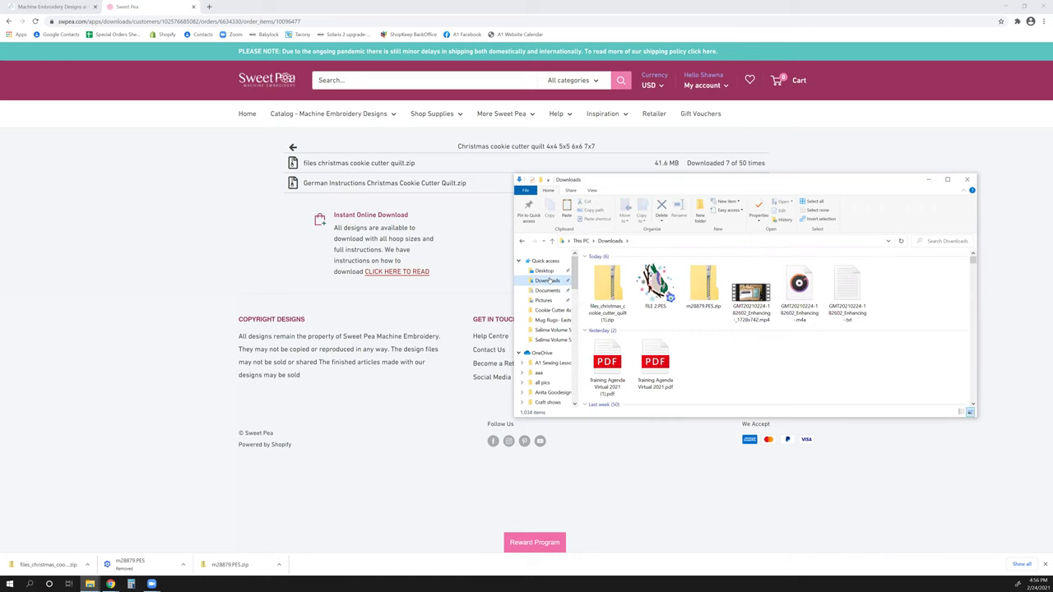
{"action": "double_click", "coordinate": [607, 292]}
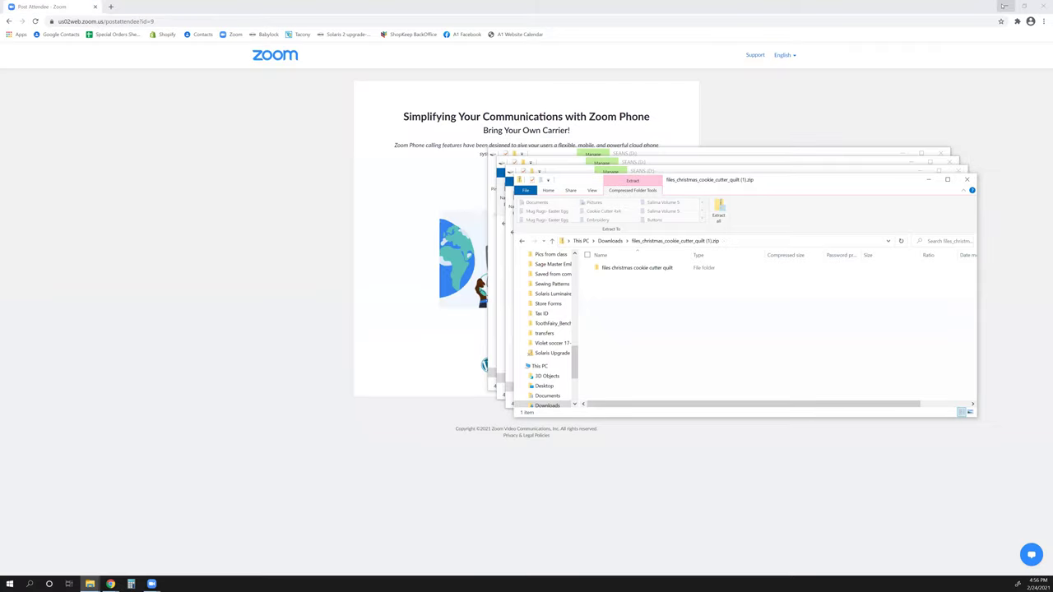
- Clear the desktop by minimizing the browser and closing the extra D: drive windows, keeping the zip window open
{"action": "left_click", "coordinate": [1004, 6]}
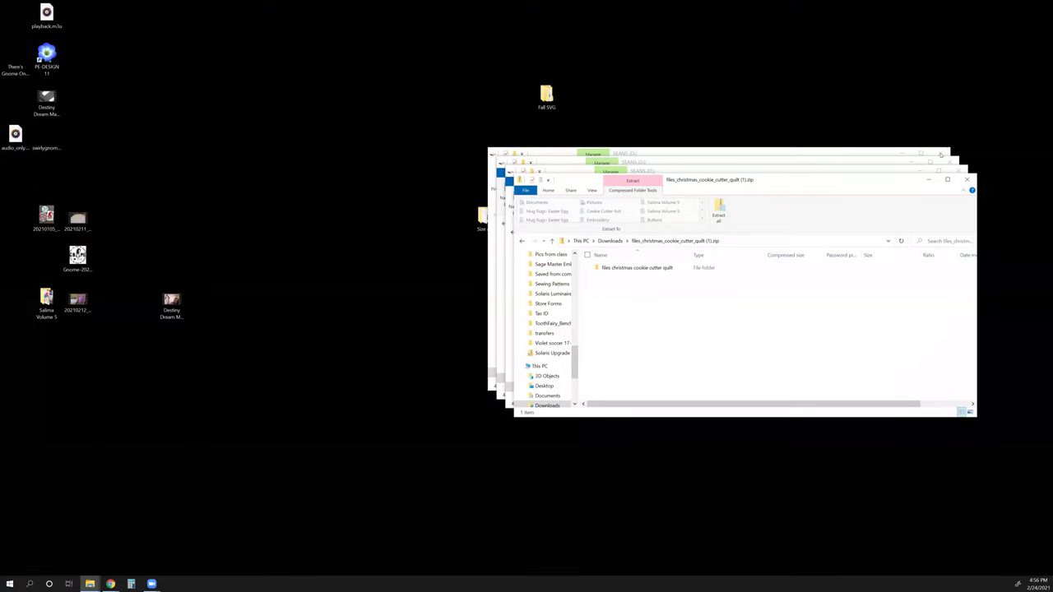
{"action": "left_click", "coordinate": [941, 155]}
{"action": "left_click", "coordinate": [948, 161]}
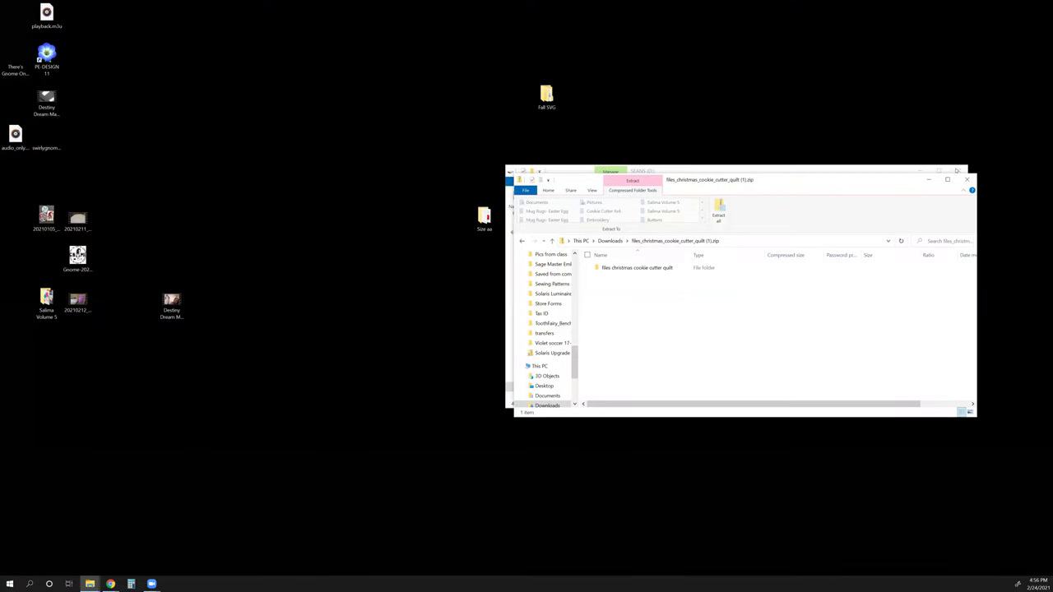
{"action": "left_click", "coordinate": [956, 172]}
- Copy the files christmas cookie cutter quilt folder from the zip to the desktop, and open that desktop copy
{"action": "left_click", "coordinate": [615, 267]}
{"action": "left_click_drag", "start_coordinate": [616, 267], "coordinate": [390, 276]}
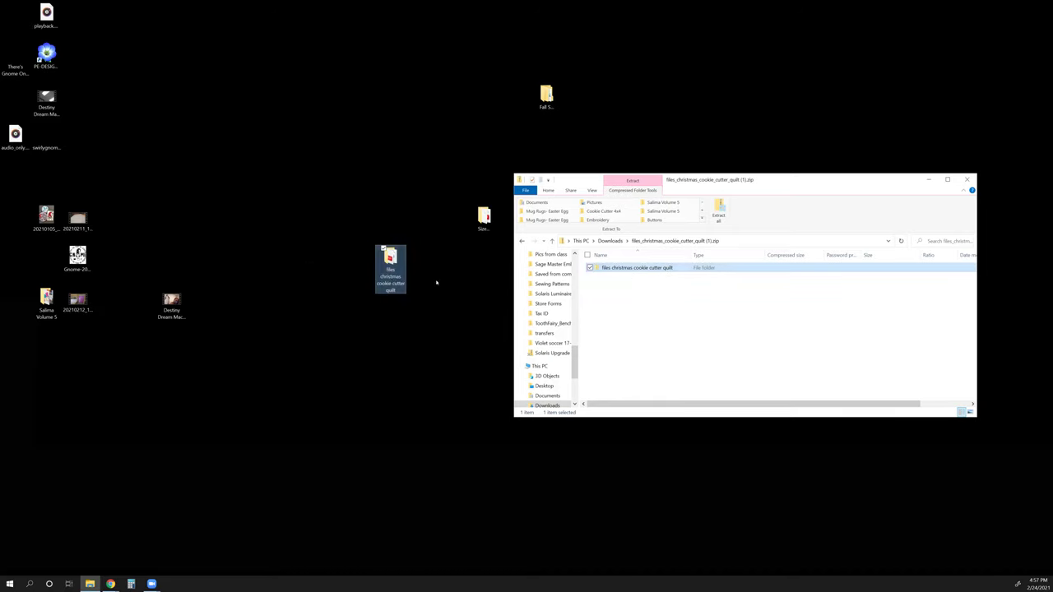
{"action": "left_click", "coordinate": [966, 179]}
{"action": "double_click", "coordinate": [390, 265]}
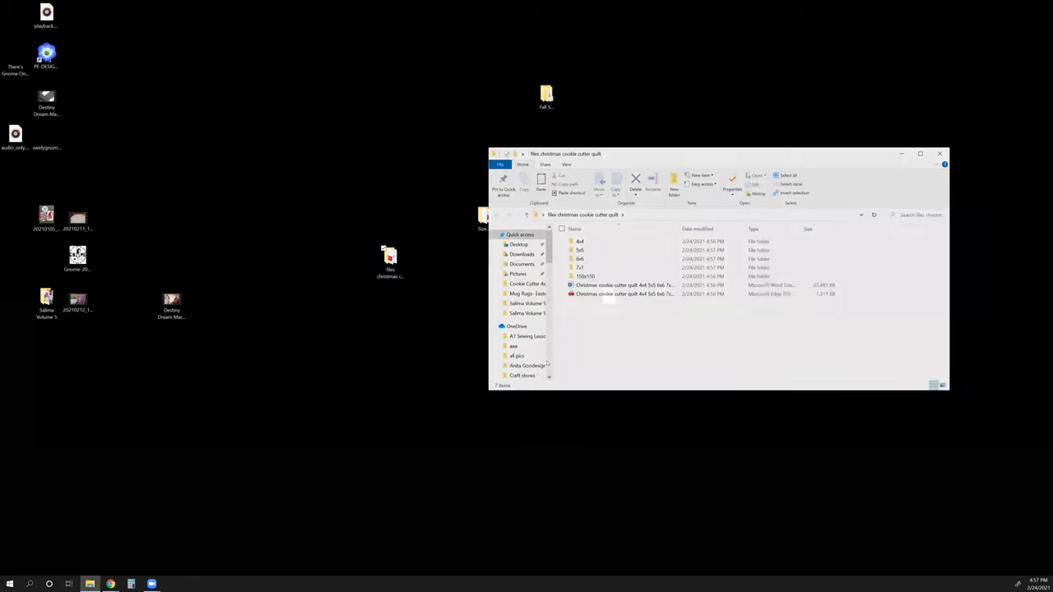